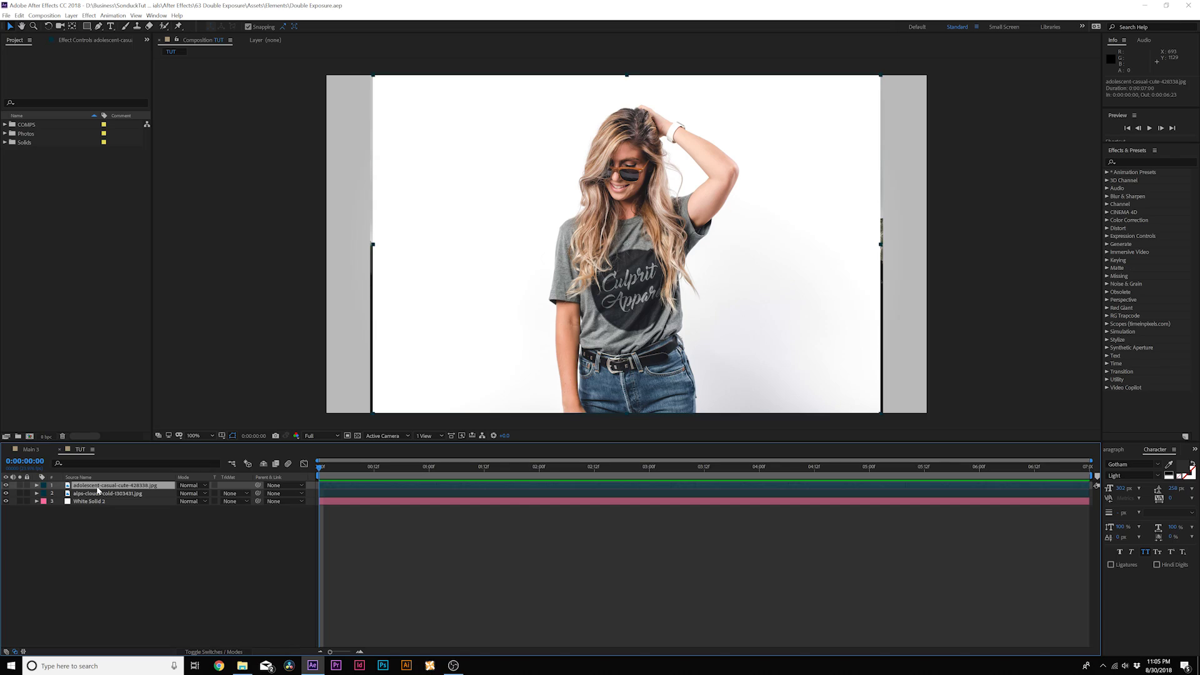
# Step: Toggle the woman photo's visibility repeatedly to compare it with the mountain photo
pyautogui.click(7, 485)
pyautogui.click(6, 485)
pyautogui.click(6, 486)
pyautogui.click(6, 485)
pyautogui.click(6, 486)
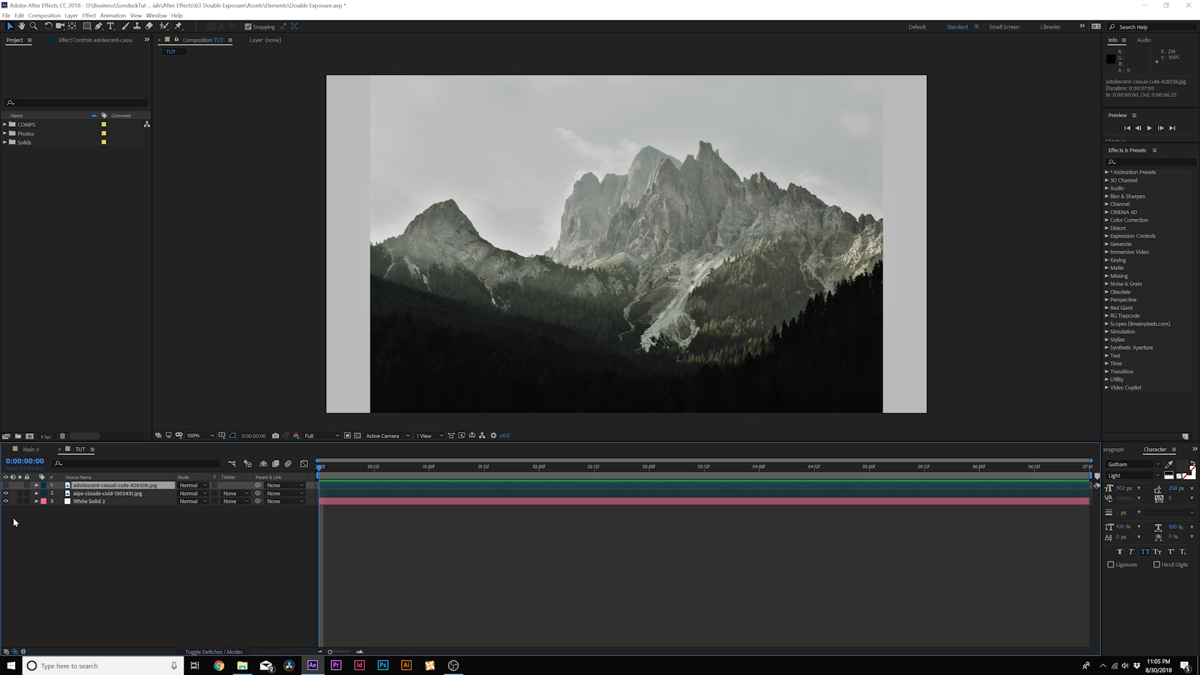
pyautogui.click(6, 486)
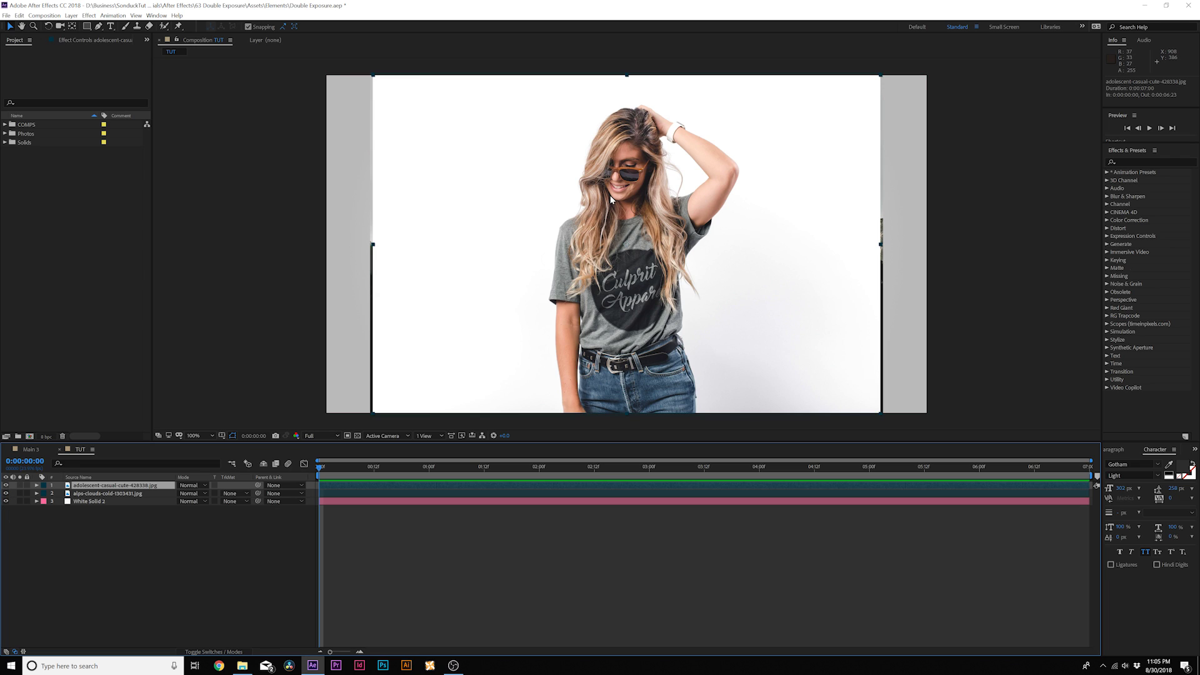
# Step: Select the woman photo layer and pick the Roto Brush Tool
pyautogui.hotkey('ctrl', 'shift', 'a')
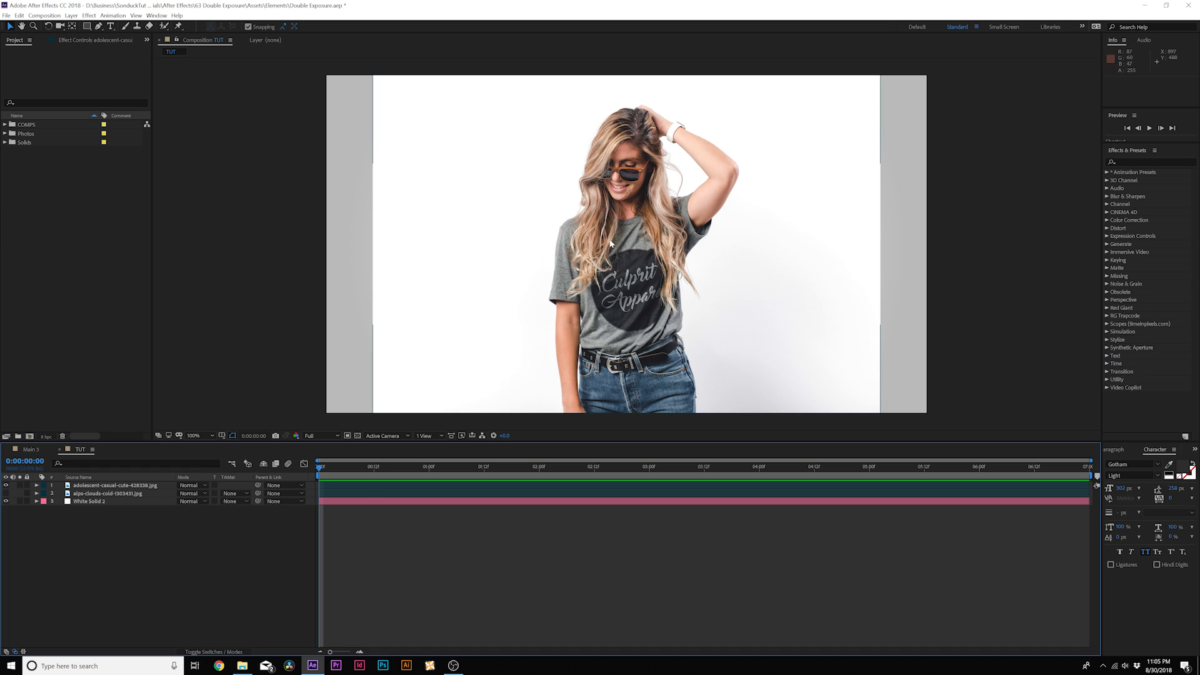
pyautogui.click(613, 255)
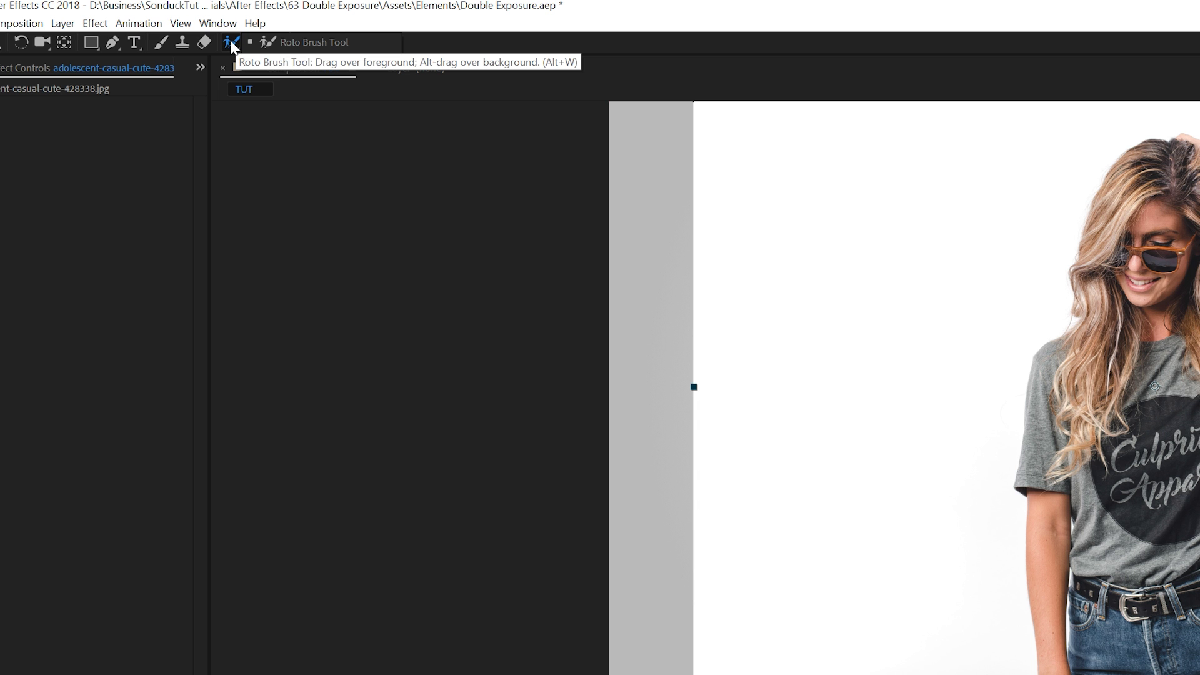
pyautogui.click(164, 25)
pyautogui.moveTo(231, 42); pyautogui.dragTo(289, 53)
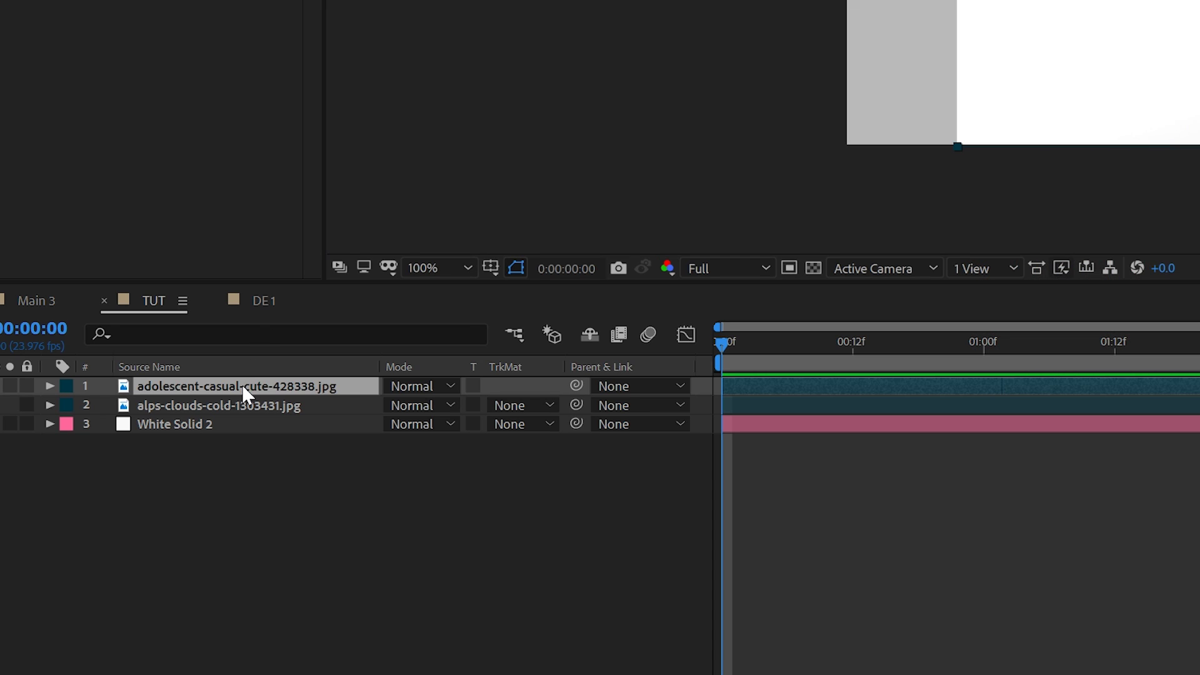
# Step: In the woman's layer view, set a 43 px brush and paint her as foreground, removing the hair gap
pyautogui.doubleClick(242, 384)
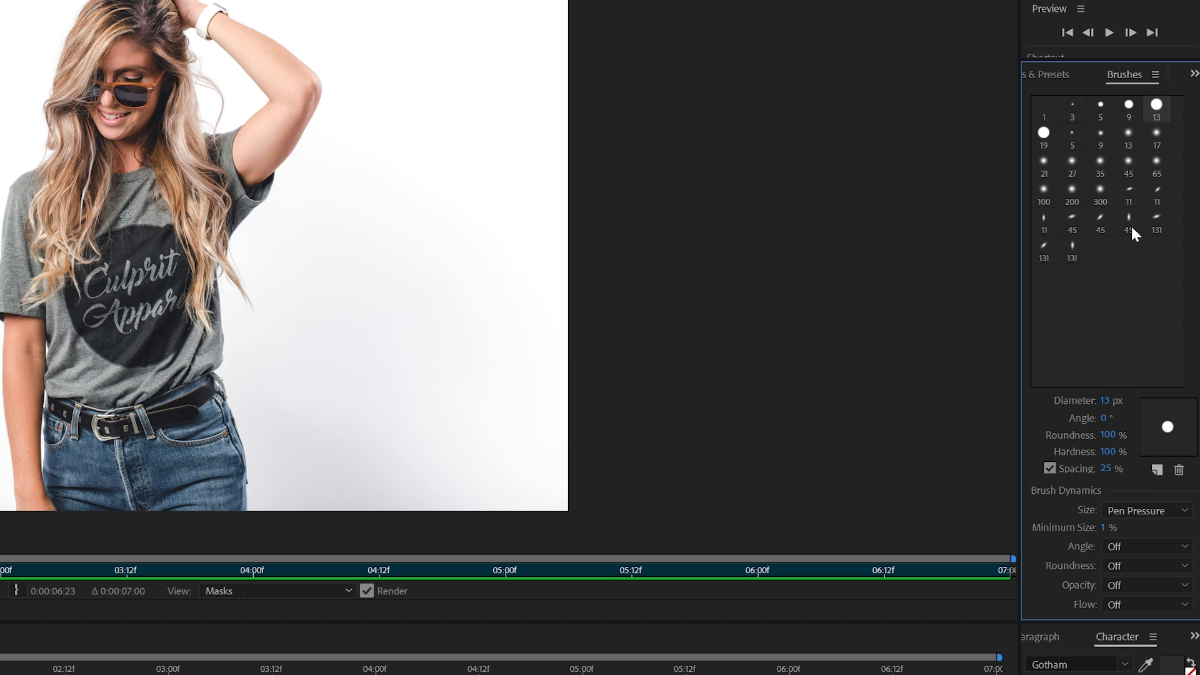
pyautogui.moveTo(1105, 400); pyautogui.dragTo(1125, 400)
pyautogui.moveTo(113, 337)
pyautogui.mouseDown()
pyautogui.moveTo(129, 70)
pyautogui.moveTo(70, 206)
pyautogui.mouseUp()
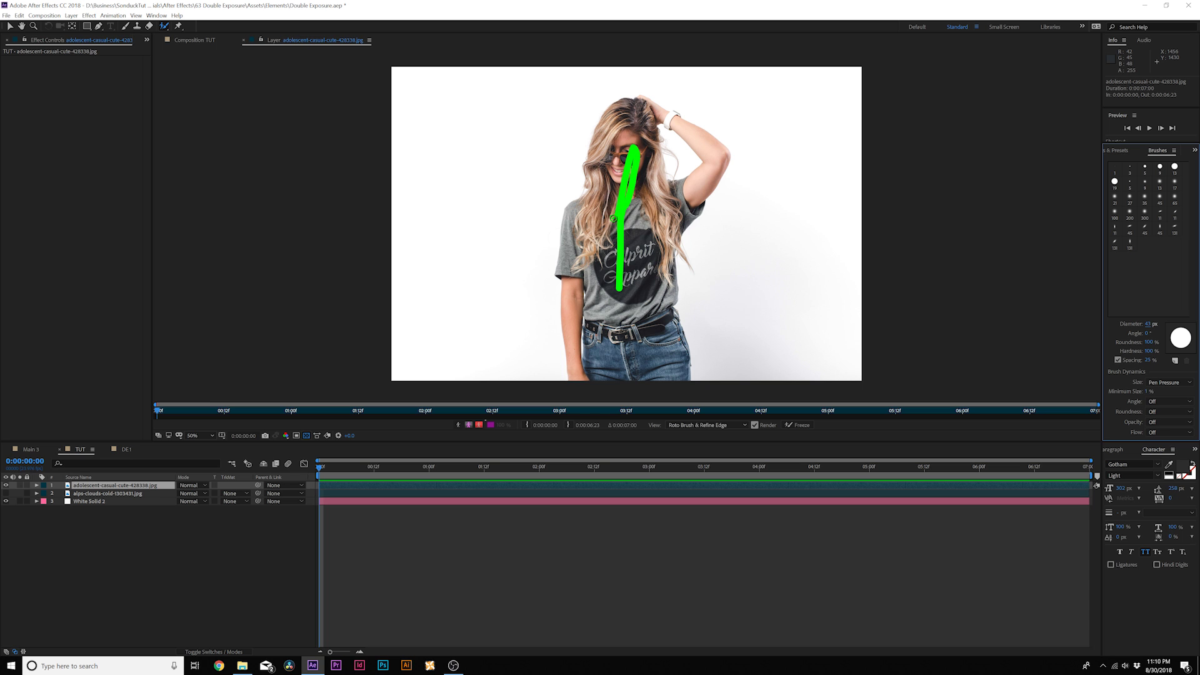
pyautogui.moveTo(602, 220)
pyautogui.mouseDown()
pyautogui.moveTo(577, 245)
pyautogui.moveTo(574, 303)
pyautogui.moveTo(624, 324)
pyautogui.moveTo(613, 372)
pyautogui.moveTo(668, 354)
pyautogui.mouseUp()
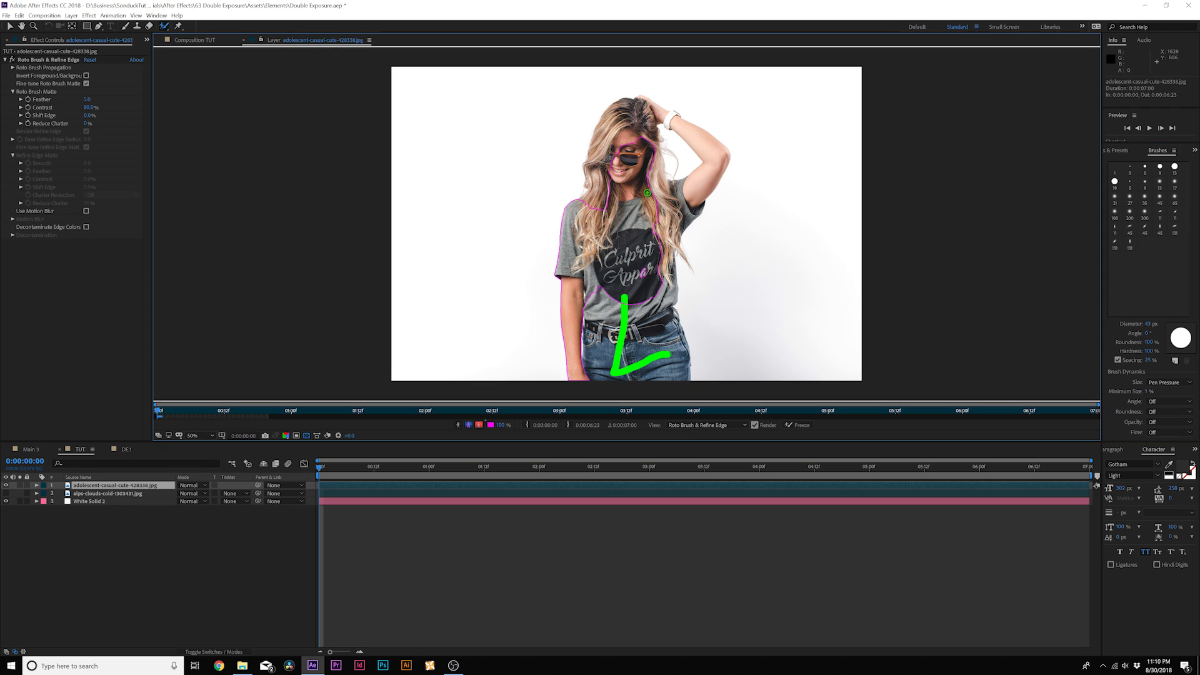
pyautogui.moveTo(597, 185); pyautogui.dragTo(630, 112)
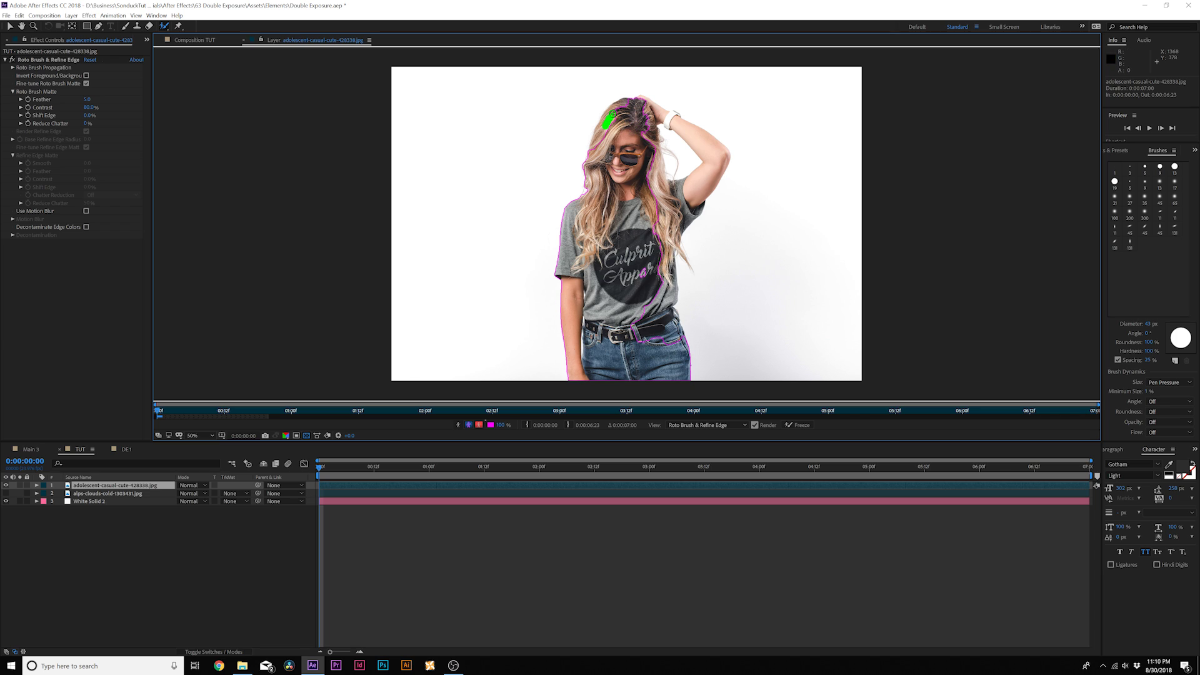
pyautogui.moveTo(643, 113)
pyautogui.mouseDown()
pyautogui.moveTo(663, 226)
pyautogui.moveTo(666, 325)
pyautogui.mouseUp()
pyautogui.moveTo(673, 144); pyautogui.dragTo(681, 163)
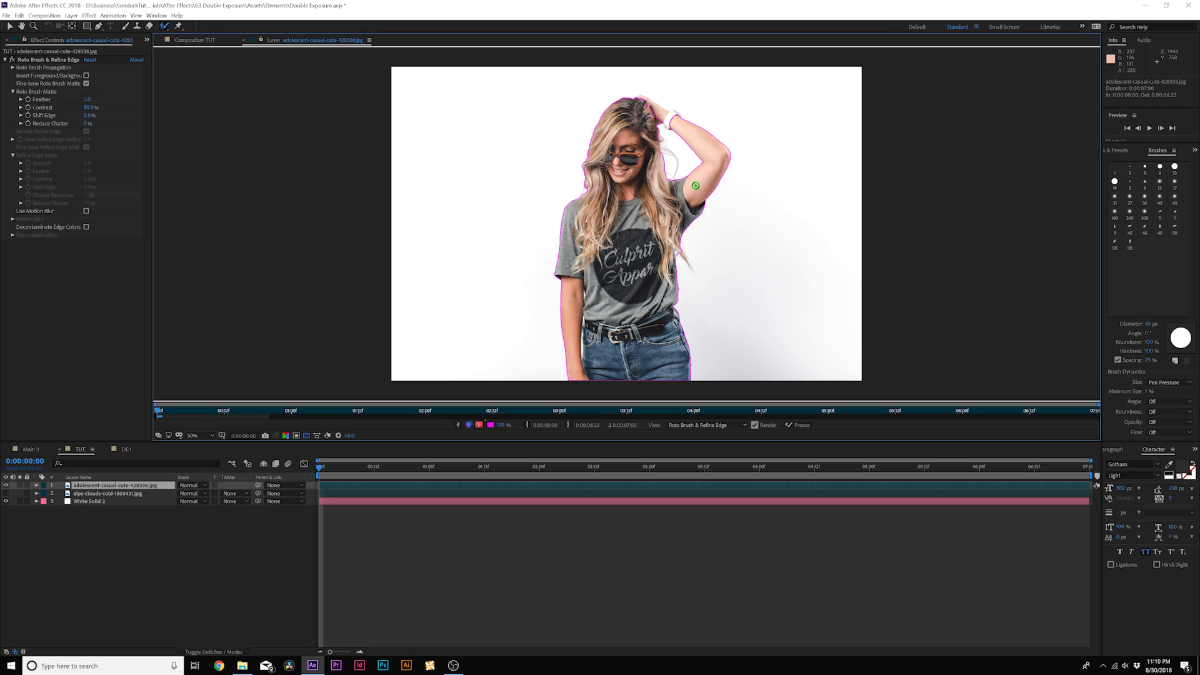
pyautogui.press('/')
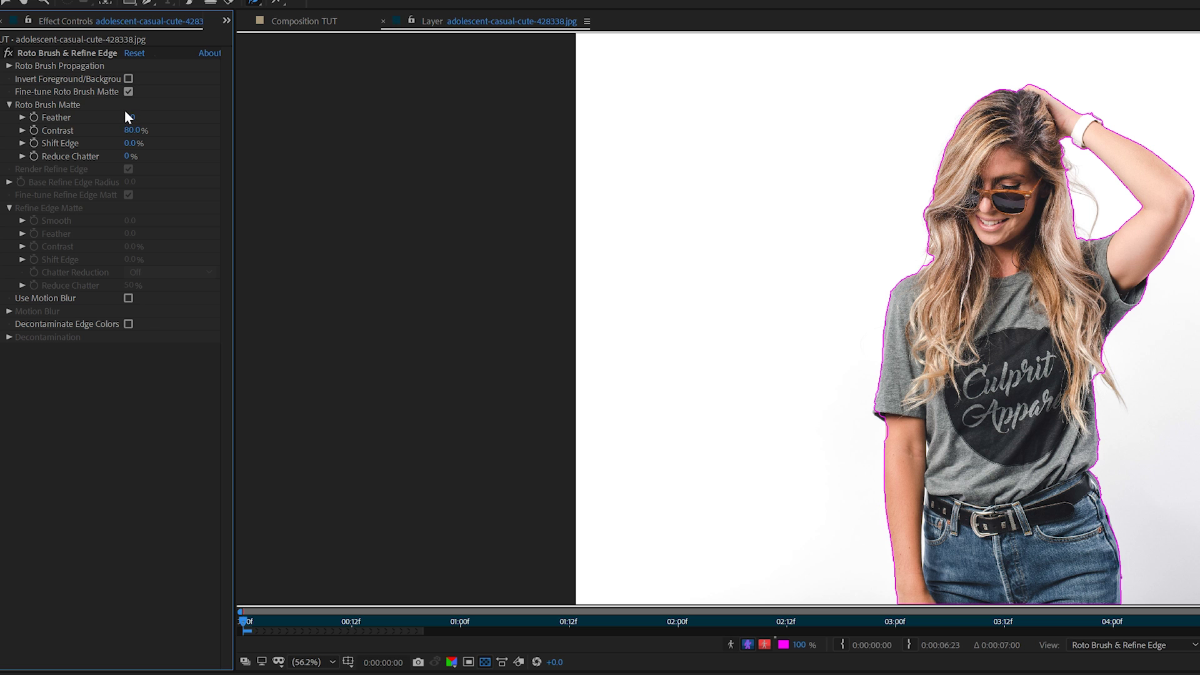
# Step: Feather the matte to 10.6, extend the roto span, and propagate to the last frame
pyautogui.moveTo(130, 118); pyautogui.dragTo(219, 129)
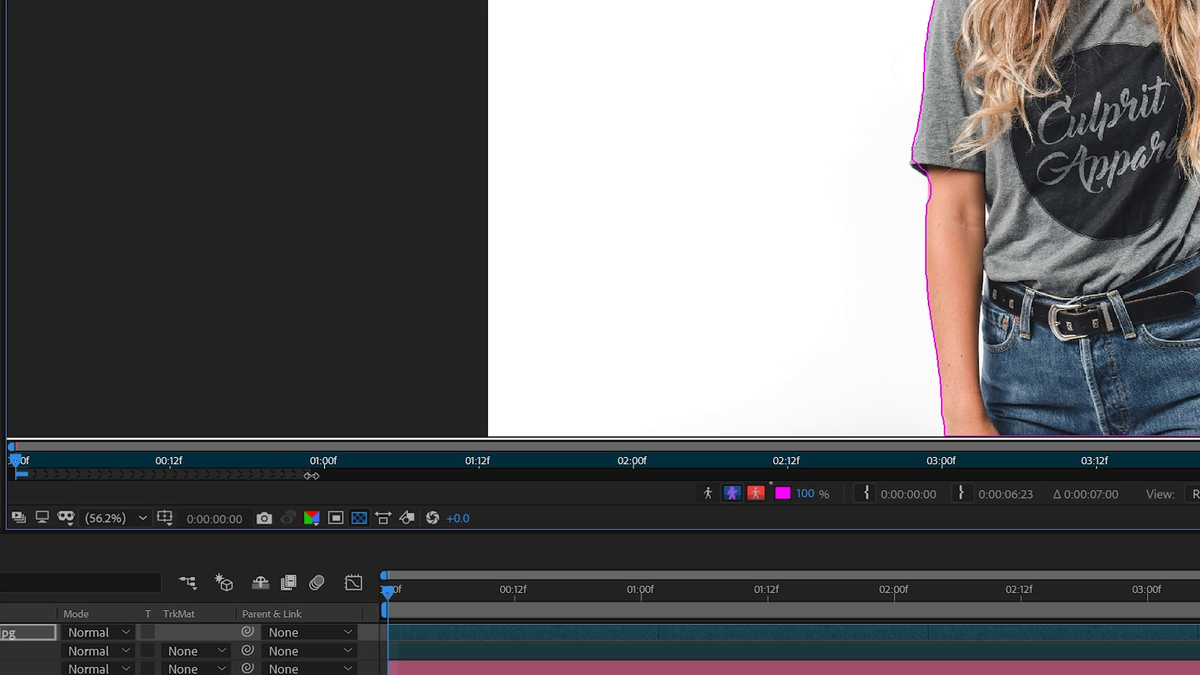
pyautogui.moveTo(311, 476); pyautogui.dragTo(1197, 477)
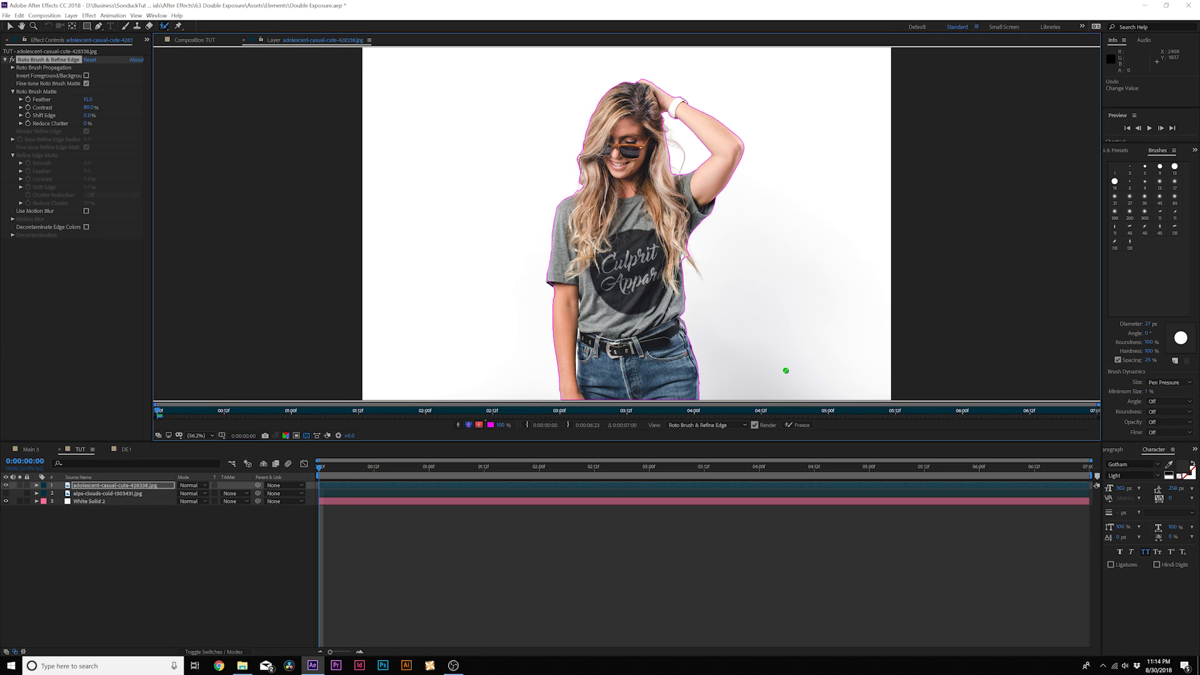
pyautogui.moveTo(979, 414); pyautogui.dragTo(1100, 411)
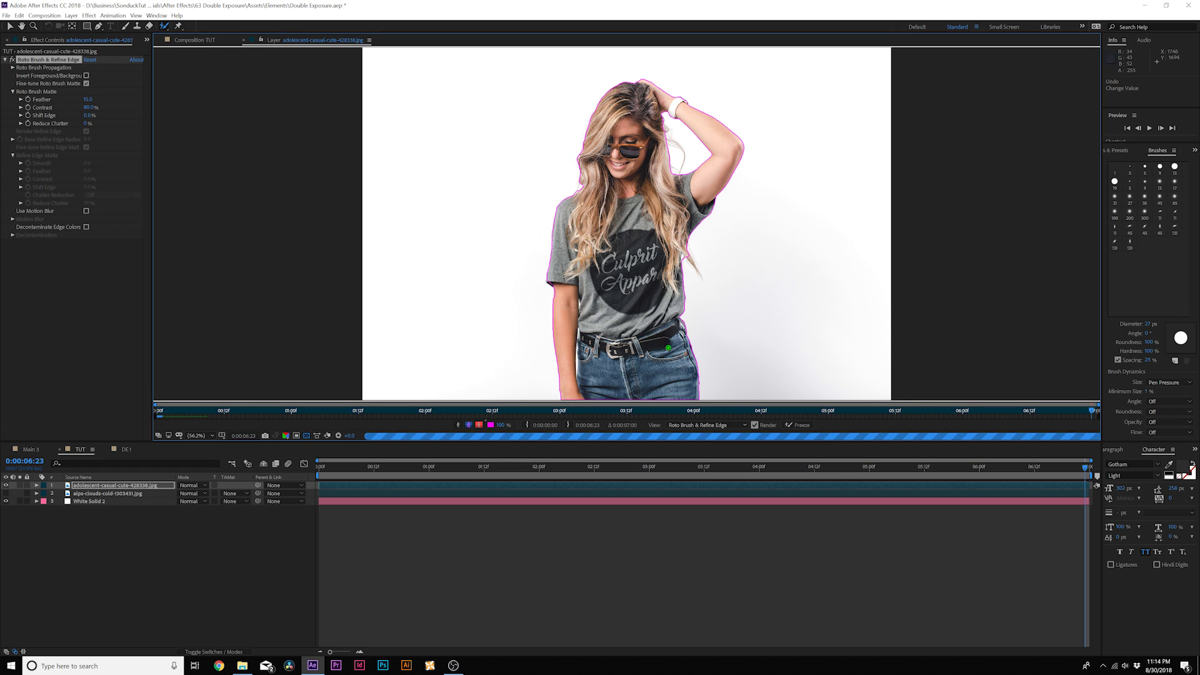
# Step: Freeze the roto cutout from the first frame and pre-compose the layer as 'Talent 1'
pyautogui.click(157, 413)
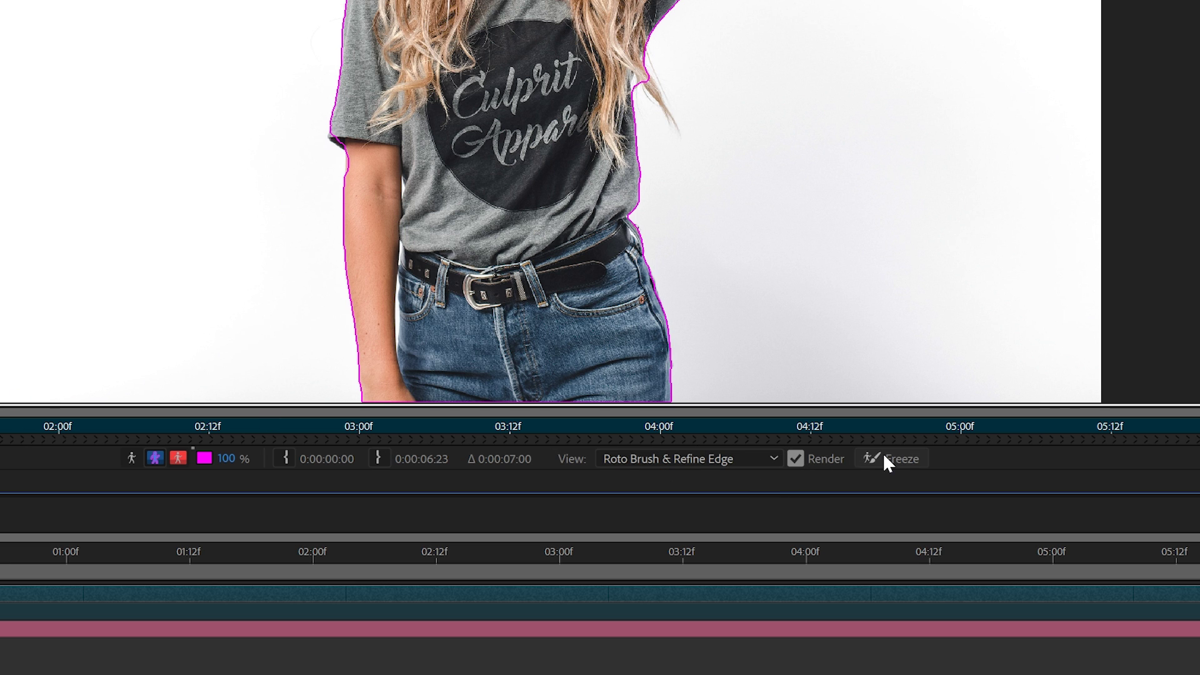
pyautogui.click(885, 460)
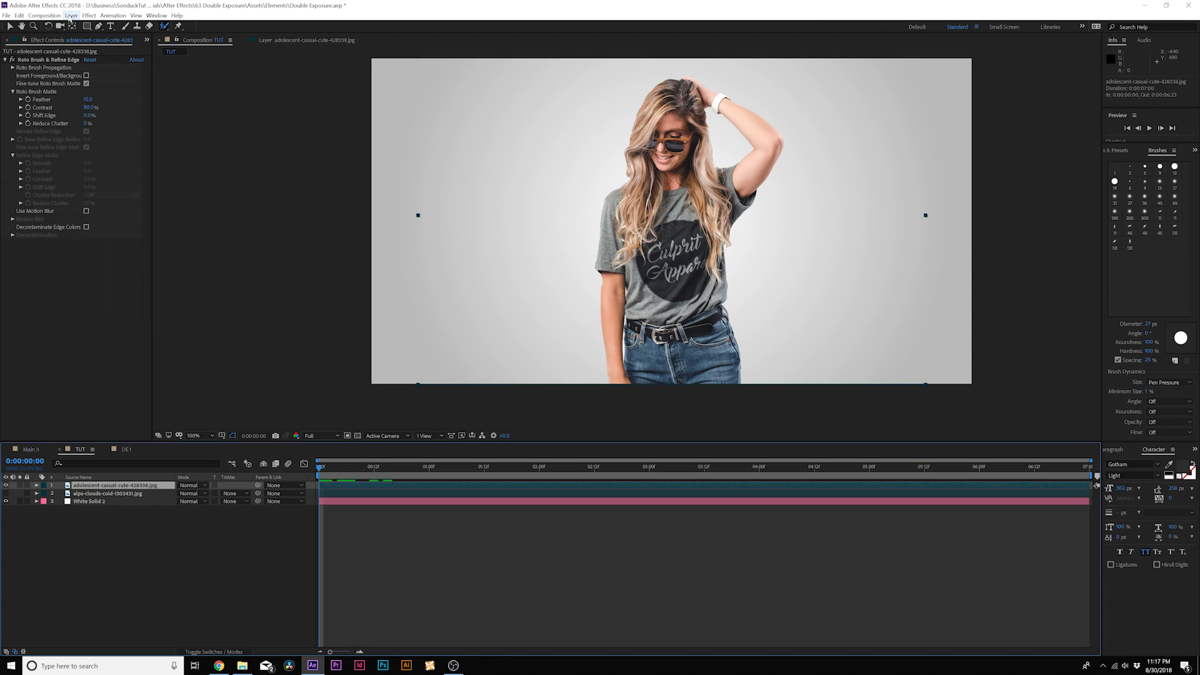
pyautogui.click(69, 17)
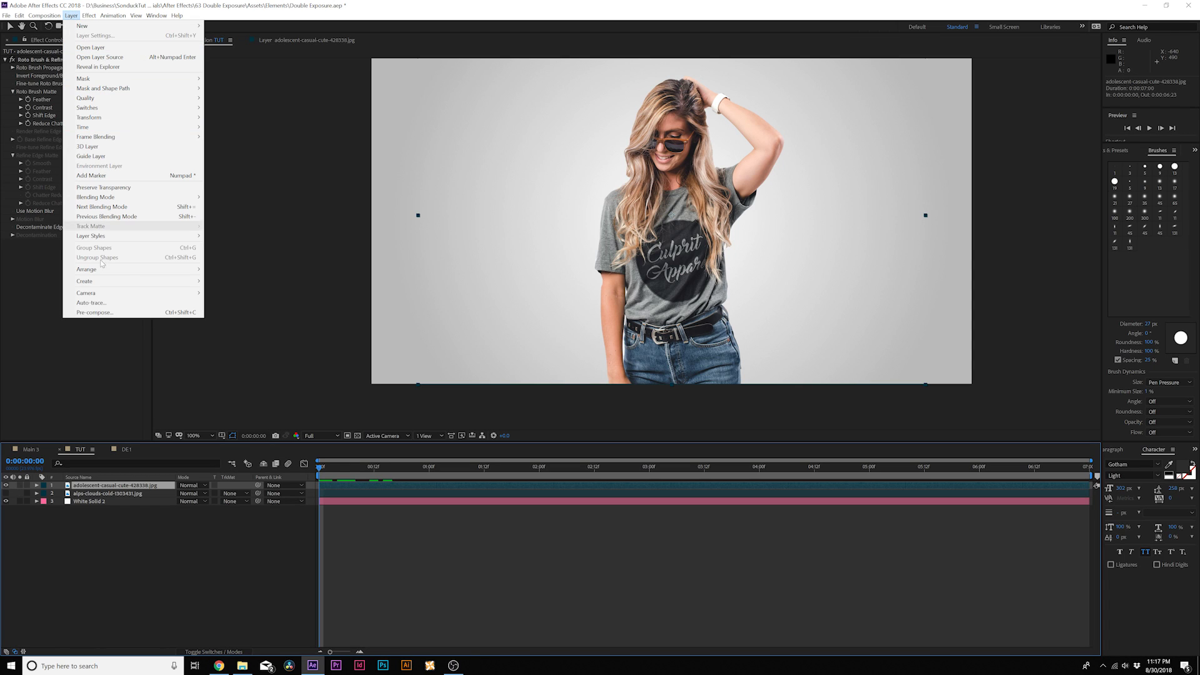
pyautogui.click(102, 313)
pyautogui.write('Talent 1')
pyautogui.press('Return')
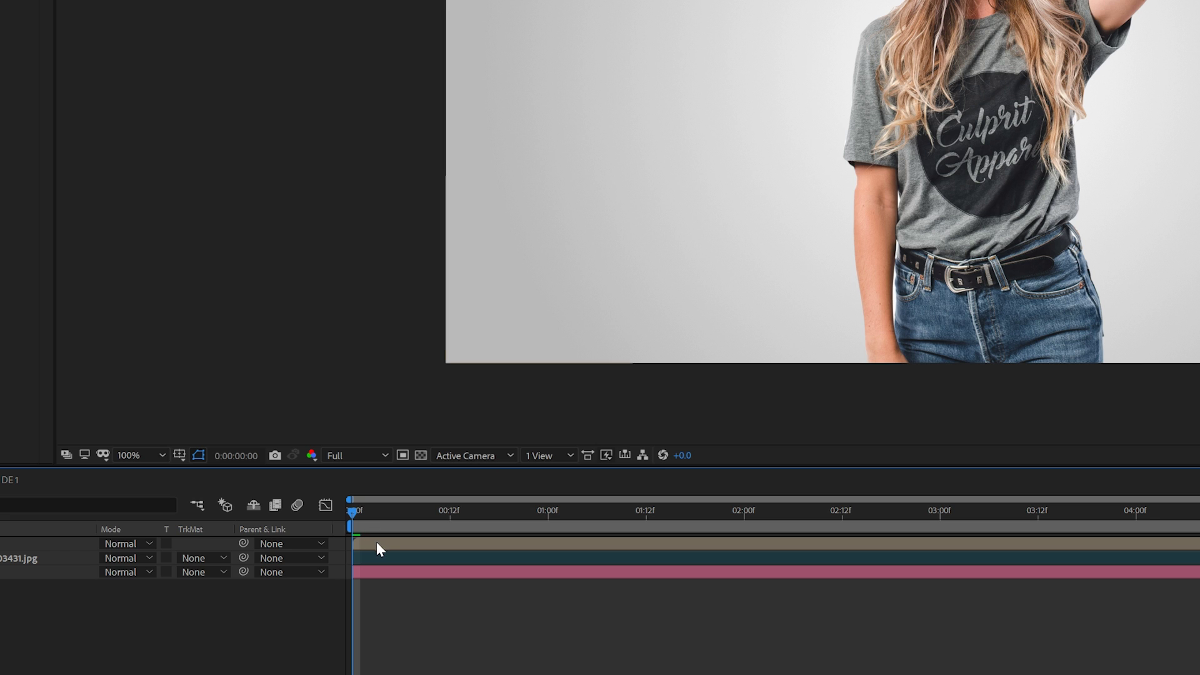
# Step: Apply Time > Freeze Frame to Talent 1 and check the held frame
pyautogui.rightClick(330, 484)
pyautogui.moveTo(468, 222)
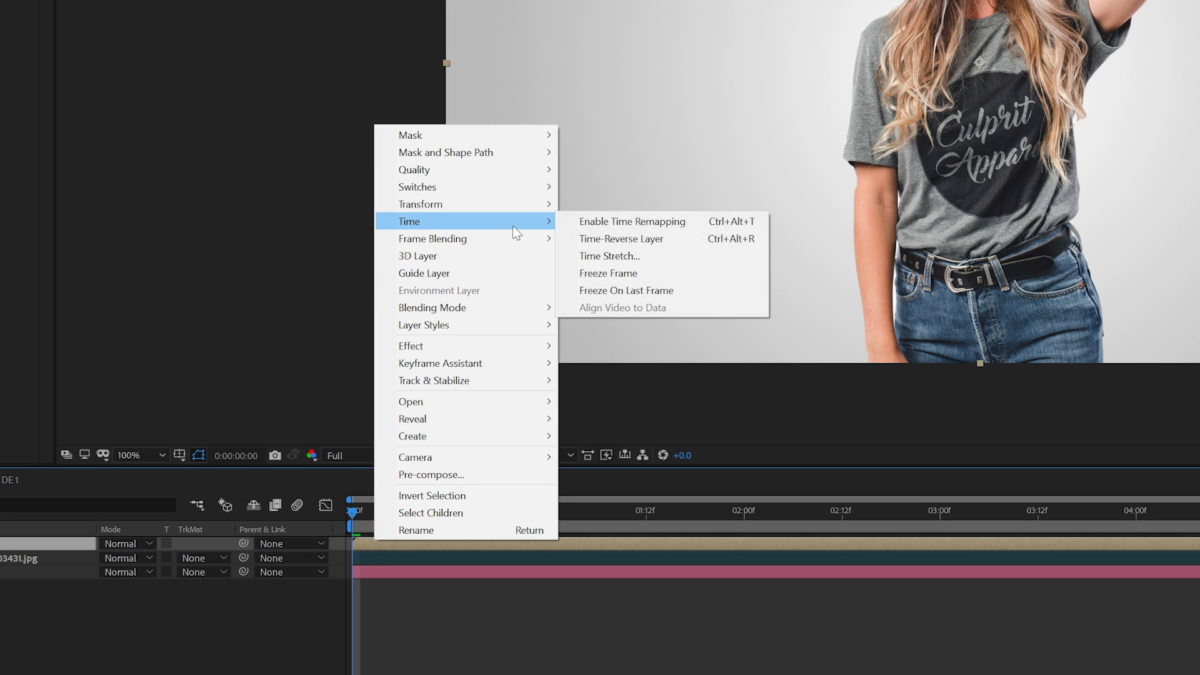
pyautogui.click(620, 271)
pyautogui.click(581, 510)
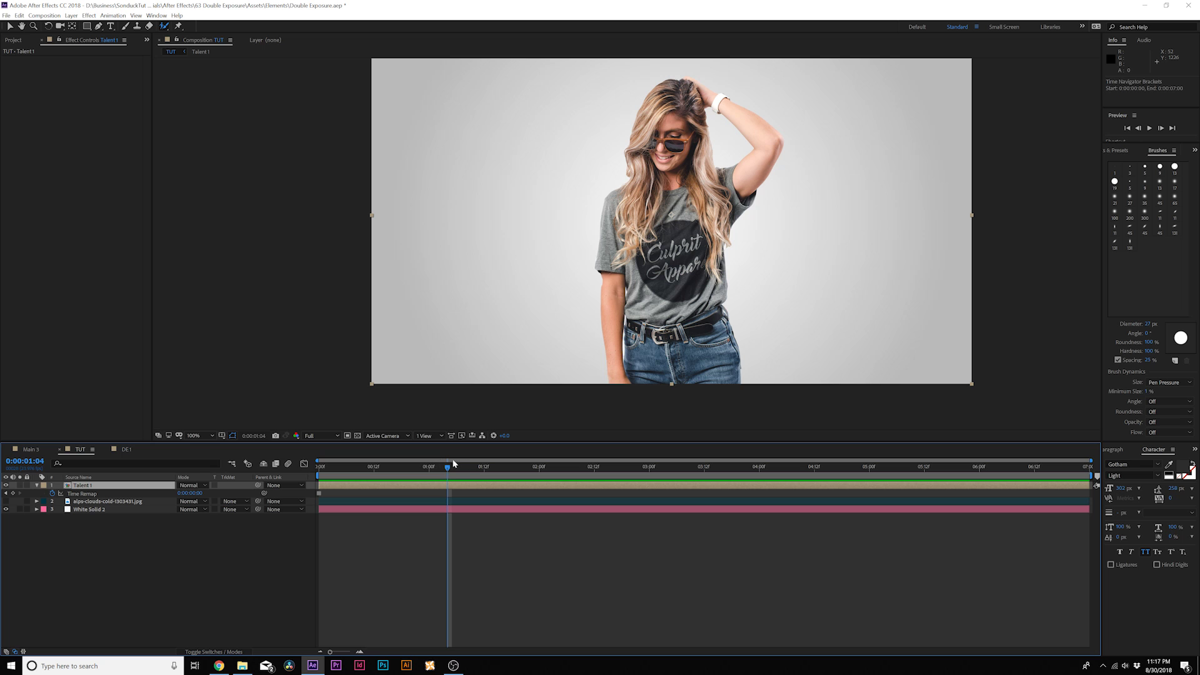
pyautogui.moveTo(475, 466); pyautogui.dragTo(319, 466)
pyautogui.click(36, 485)
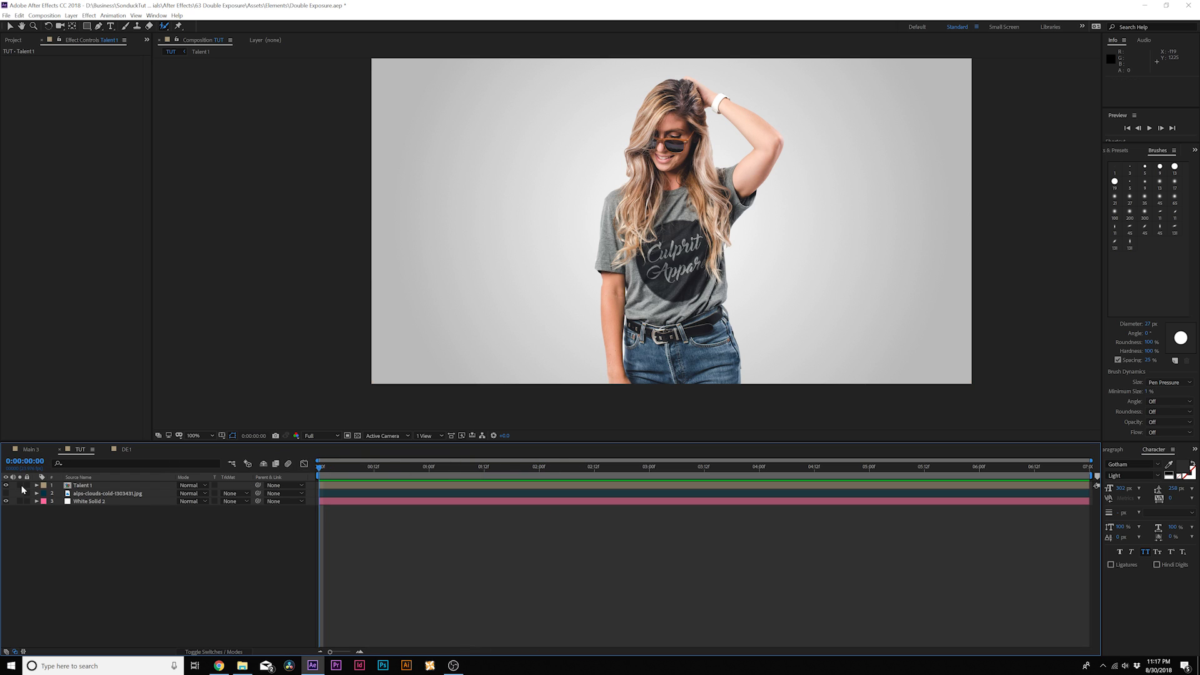
pyautogui.click(8, 486)
pyautogui.click(7, 486)
# Step: Make the mountain photo visible and pre-compose it as 'Secondary'
pyautogui.click(26, 493)
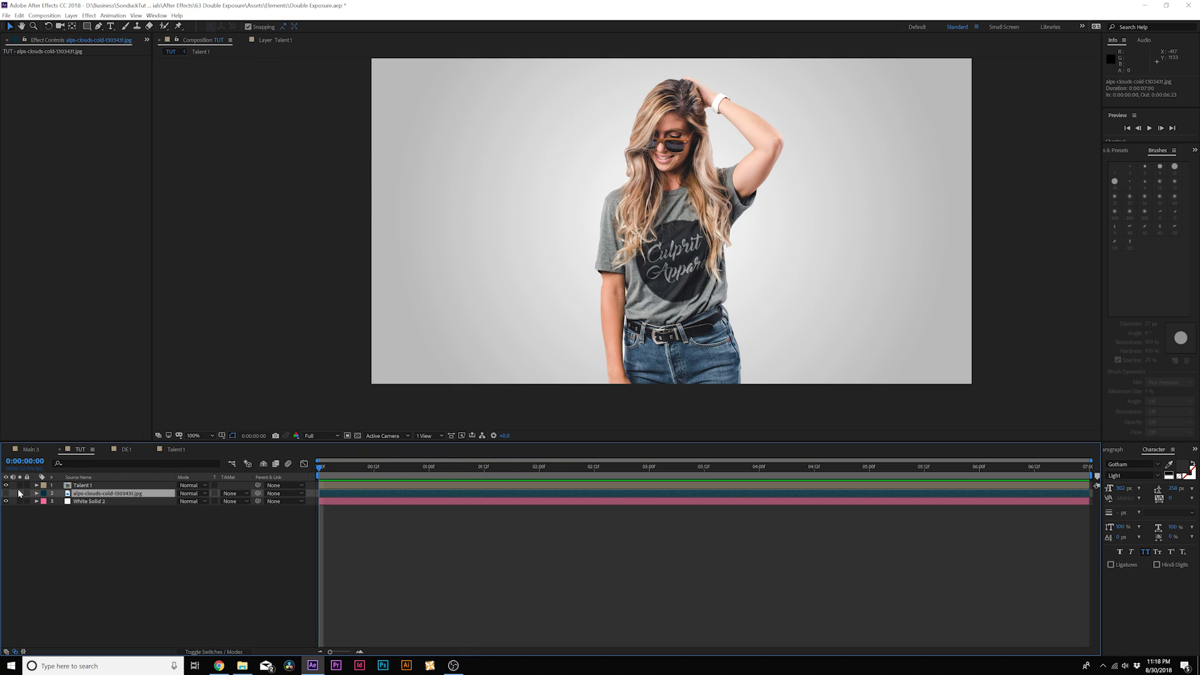
pyautogui.click(6, 493)
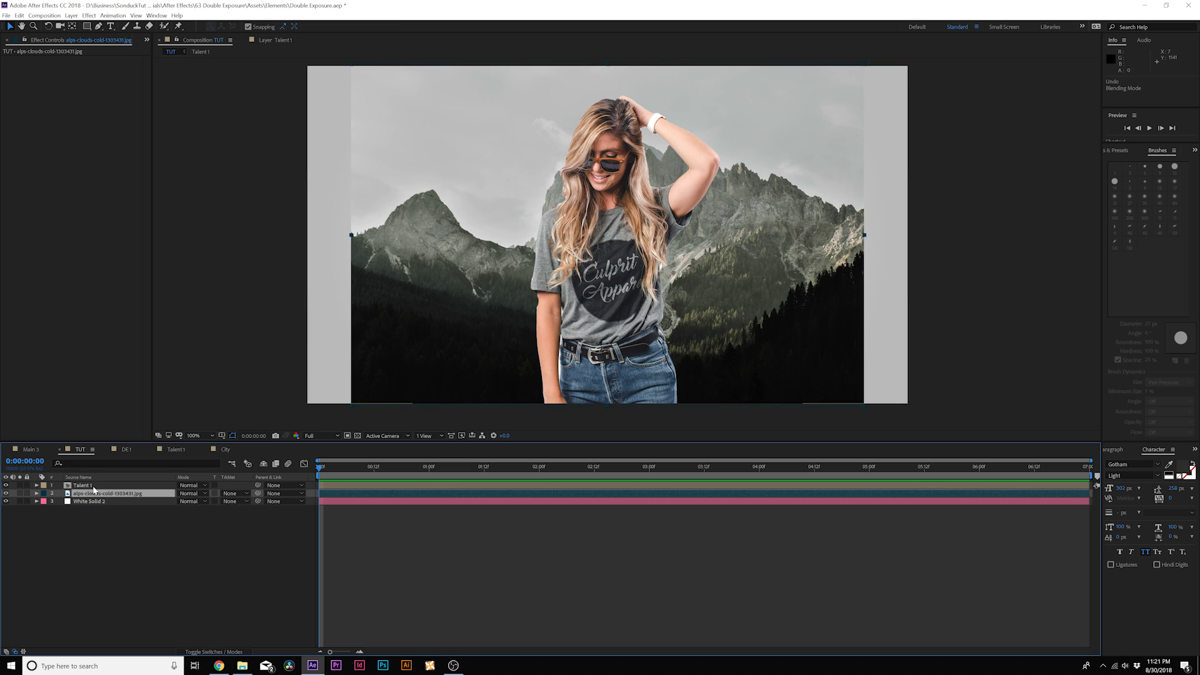
pyautogui.hotkey('ctrl', 'shift', 'c')
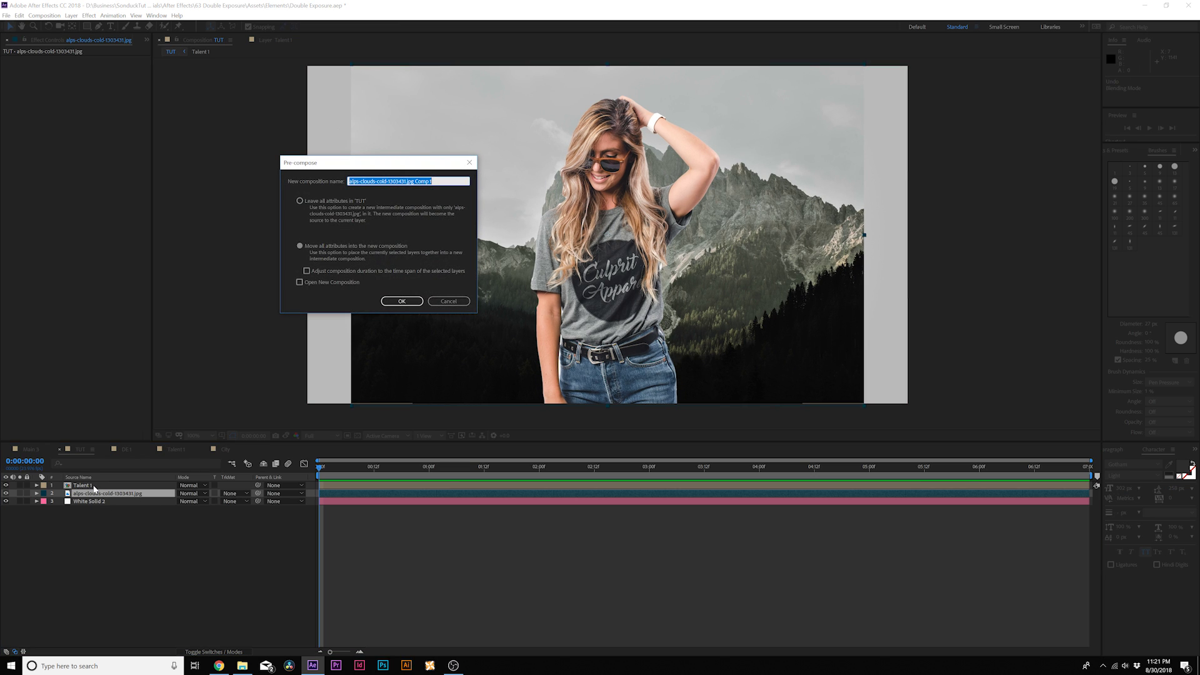
pyautogui.write('Secondary')
pyautogui.press('Return')
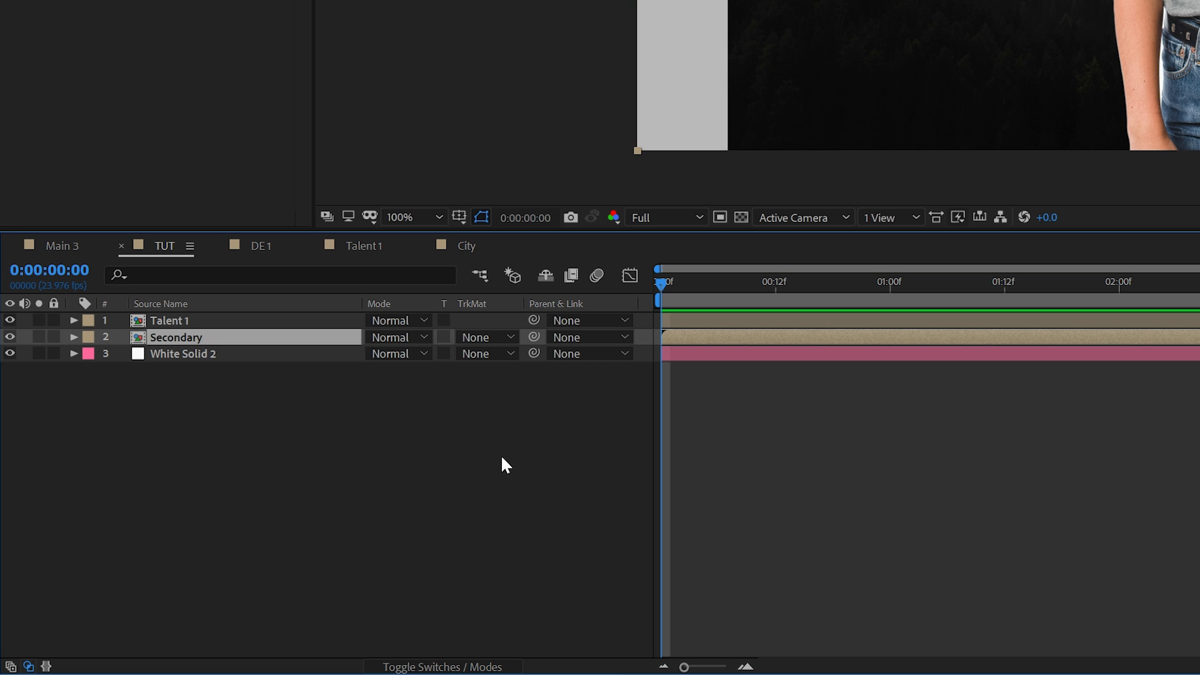
# Step: Set Secondary's track matte to Alpha Matte 'Talent 1'
pyautogui.click(463, 666)
pyautogui.click(463, 666)
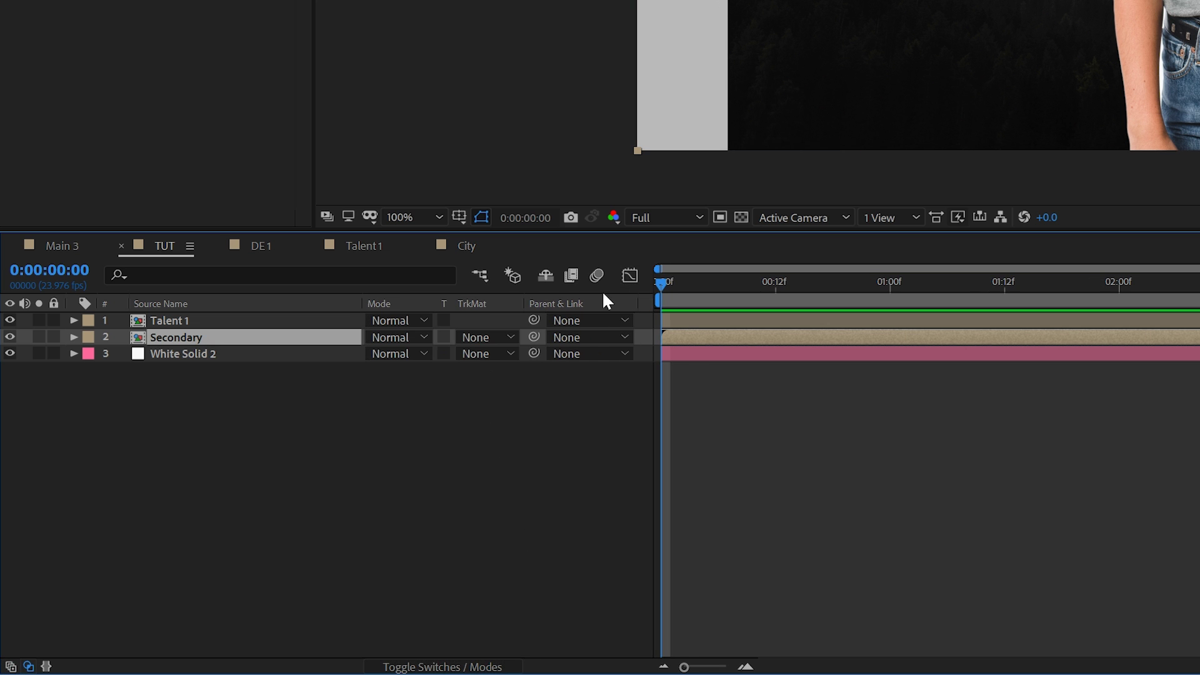
pyautogui.click(489, 338)
pyautogui.click(565, 378)
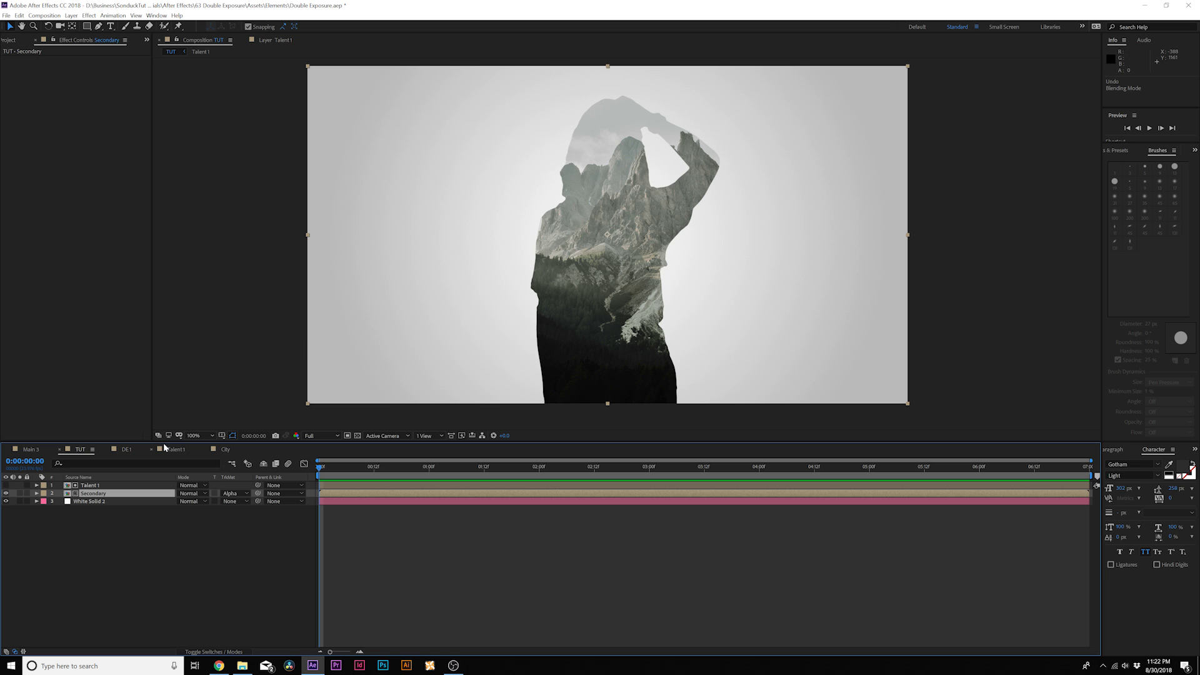
# Step: Duplicate the Talent 1 layer and make the copy visible
pyautogui.click(91, 485)
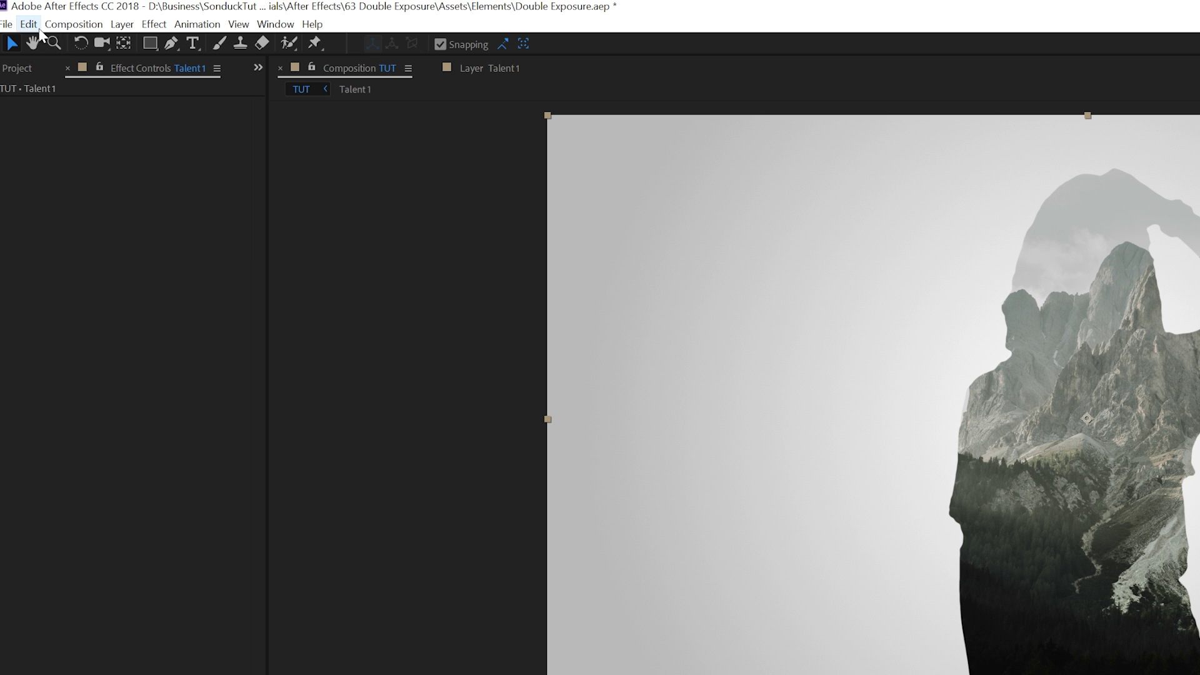
pyautogui.click(19, 15)
pyautogui.click(43, 127)
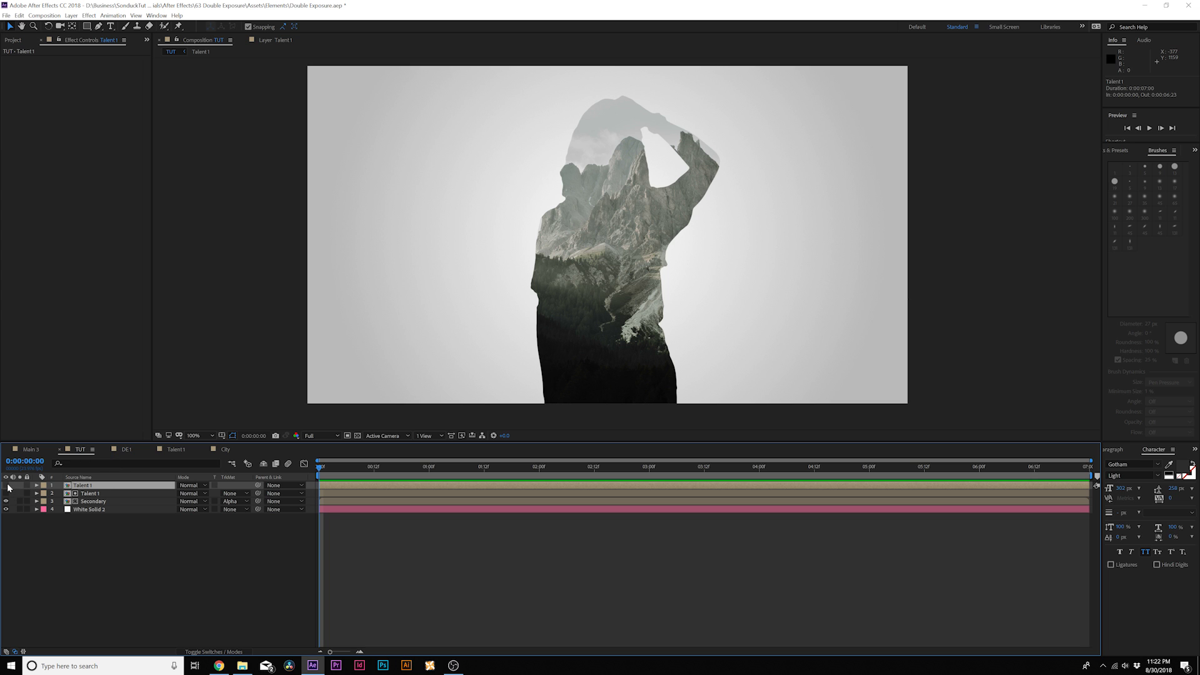
pyautogui.click(7, 485)
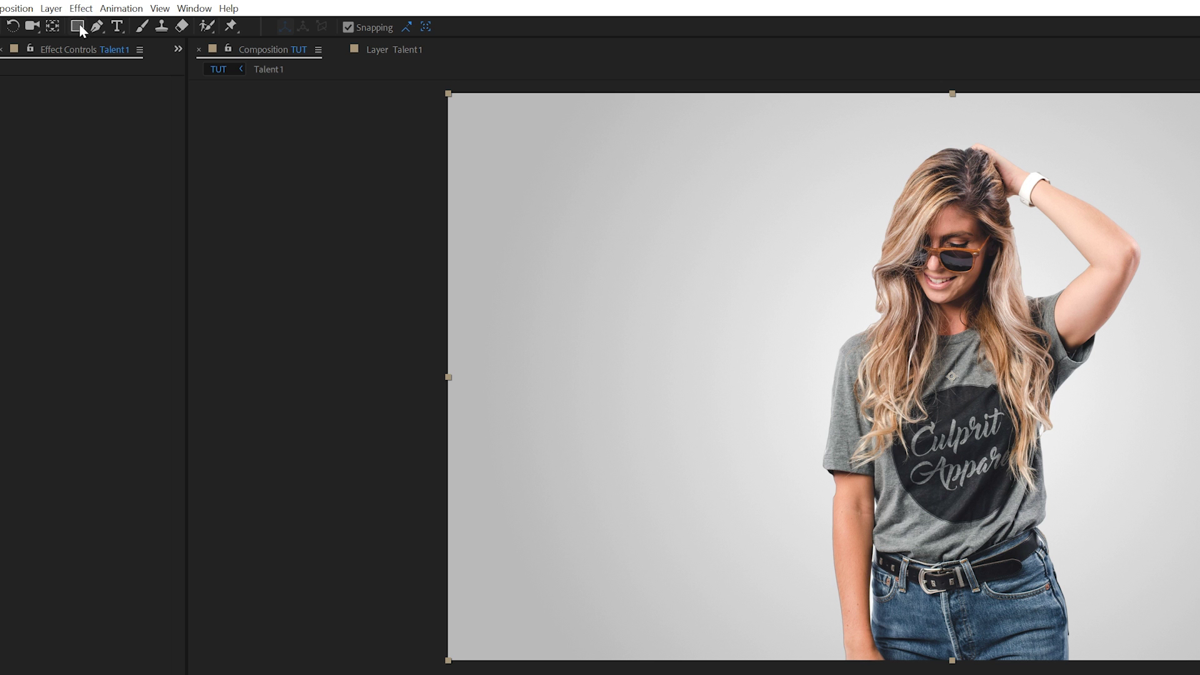
# Step: Draw a closed Pen mask around the woman on the duplicated Talent 1 layer
pyautogui.click(100, 27)
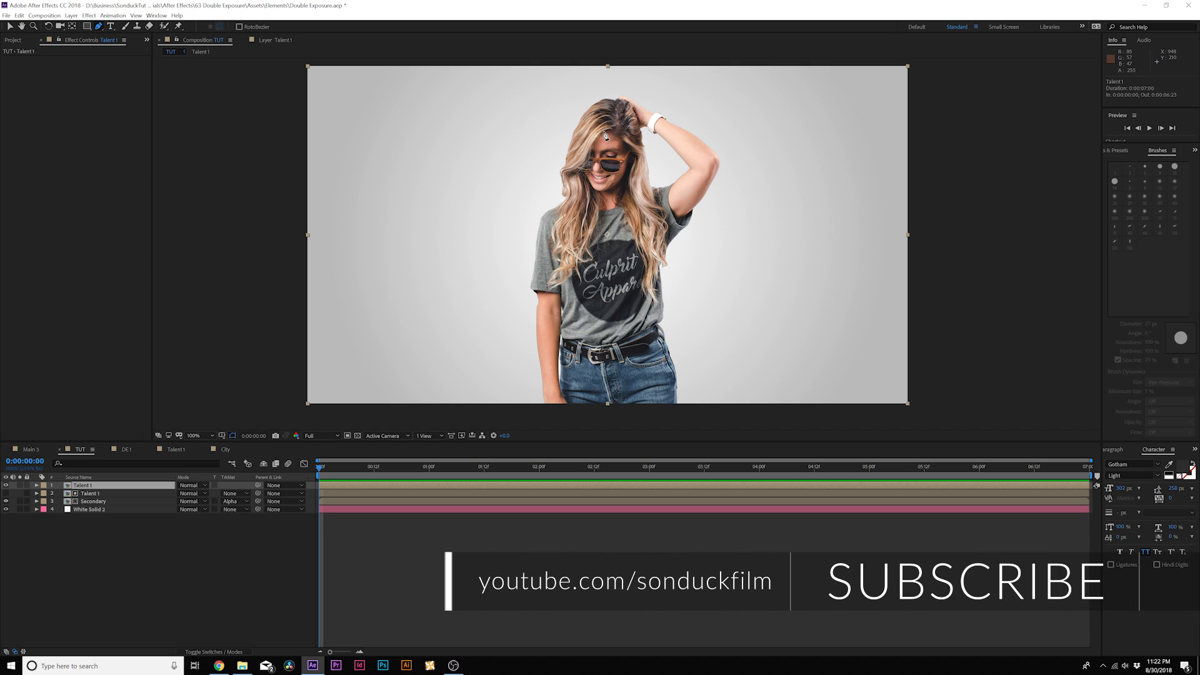
pyautogui.click(604, 133)
pyautogui.click(588, 153)
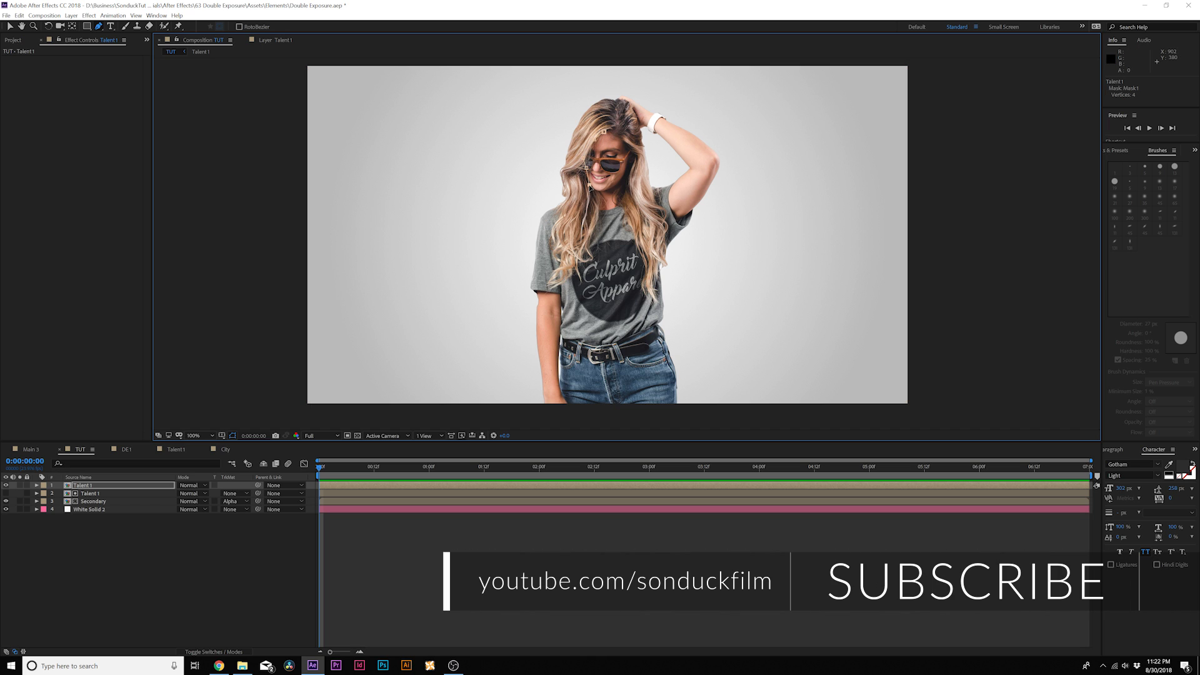
pyautogui.click(593, 195)
pyautogui.click(597, 203)
pyautogui.click(598, 212)
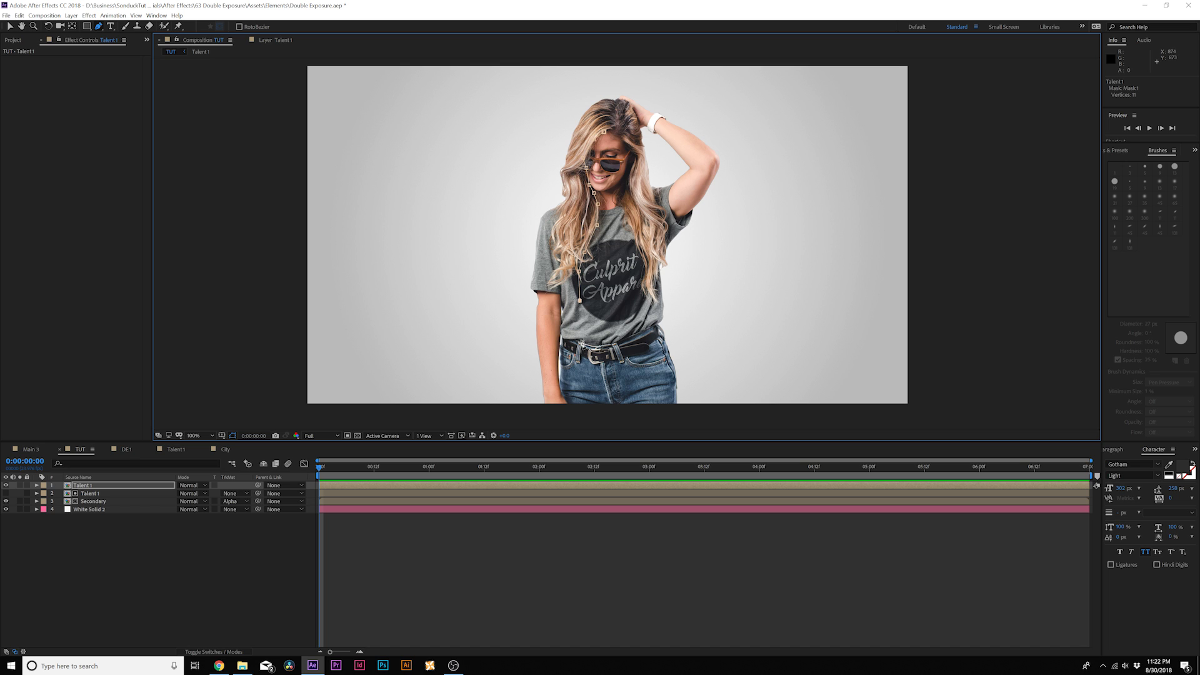
pyautogui.click(583, 341)
pyautogui.click(585, 379)
pyautogui.click(596, 395)
pyautogui.click(649, 424)
pyautogui.click(643, 334)
pyautogui.click(640, 258)
pyautogui.click(638, 231)
pyautogui.click(624, 166)
pyautogui.click(626, 149)
pyautogui.click(619, 131)
pyautogui.click(605, 129)
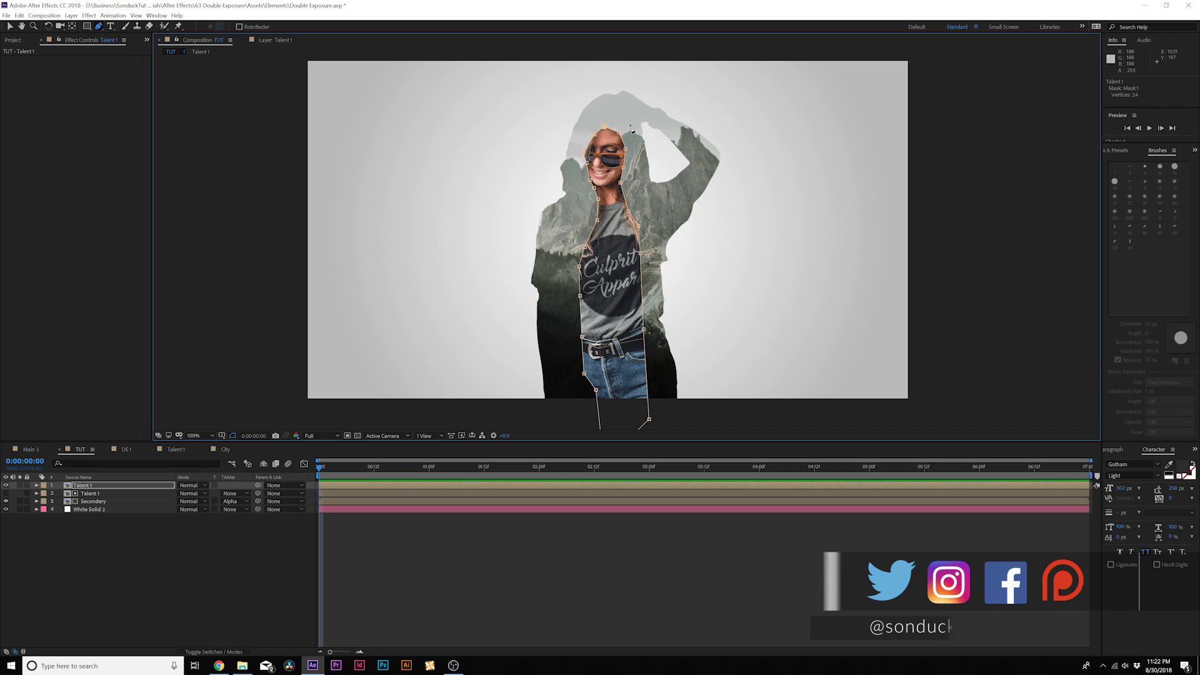
# Step: Feather the woman's mask edge by 66 pixels
pyautogui.press('f')
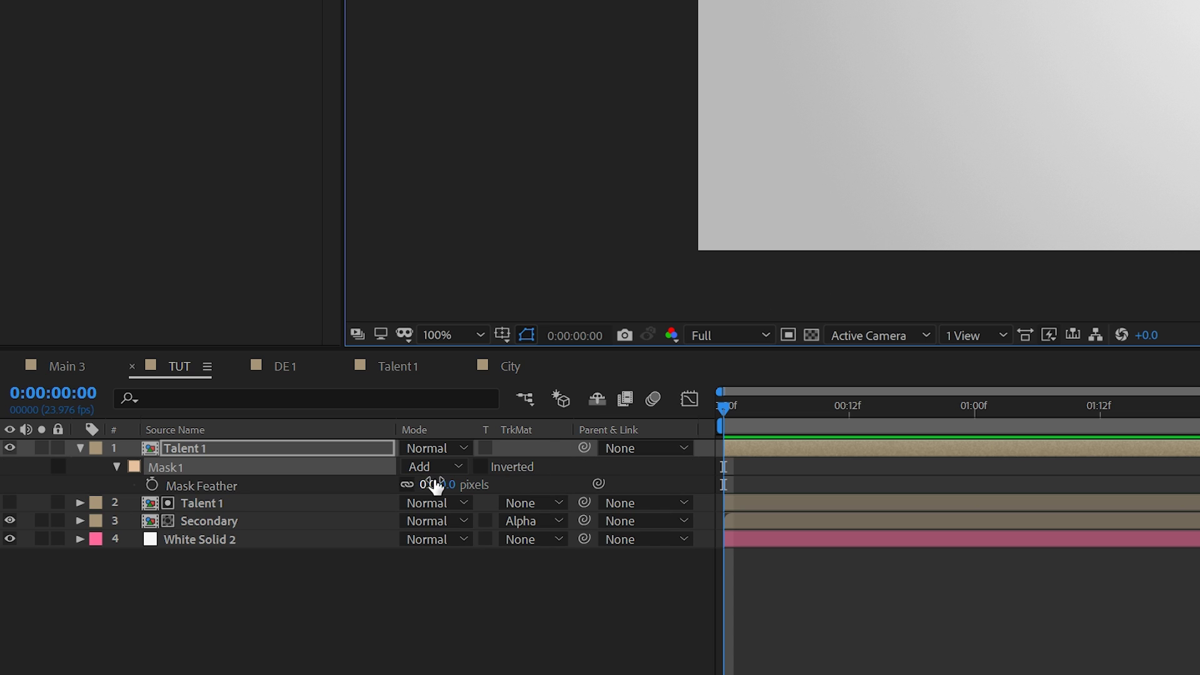
pyautogui.moveTo(432, 485); pyautogui.dragTo(526, 477)
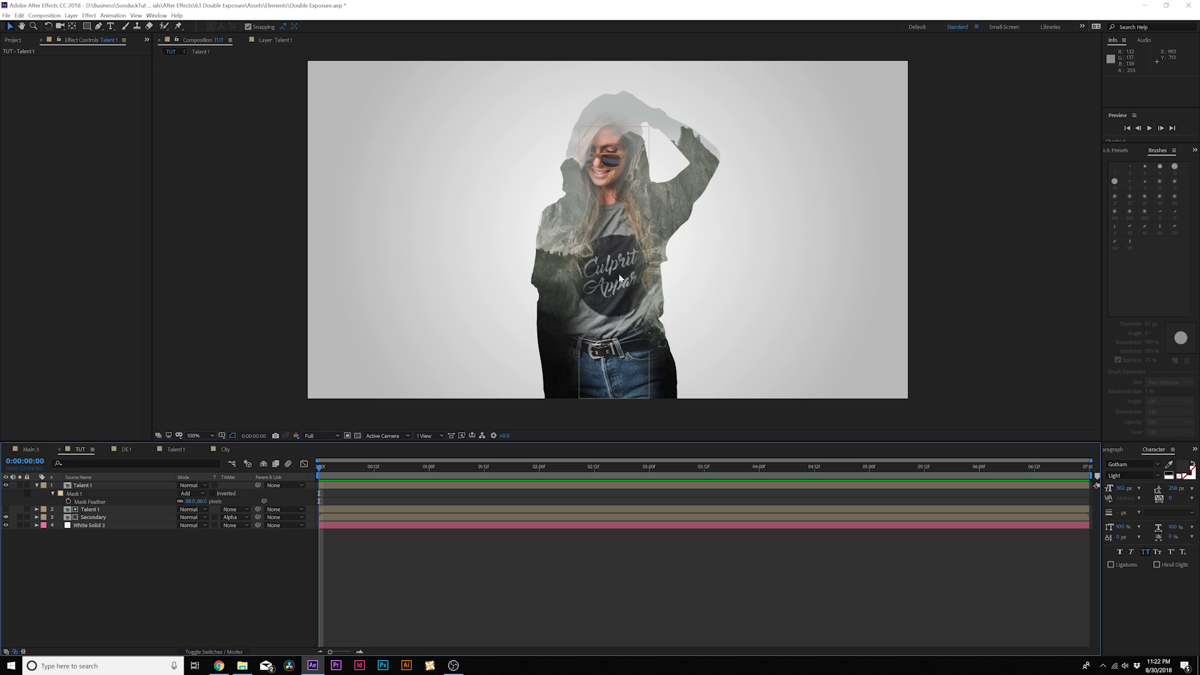
pyautogui.click(593, 208)
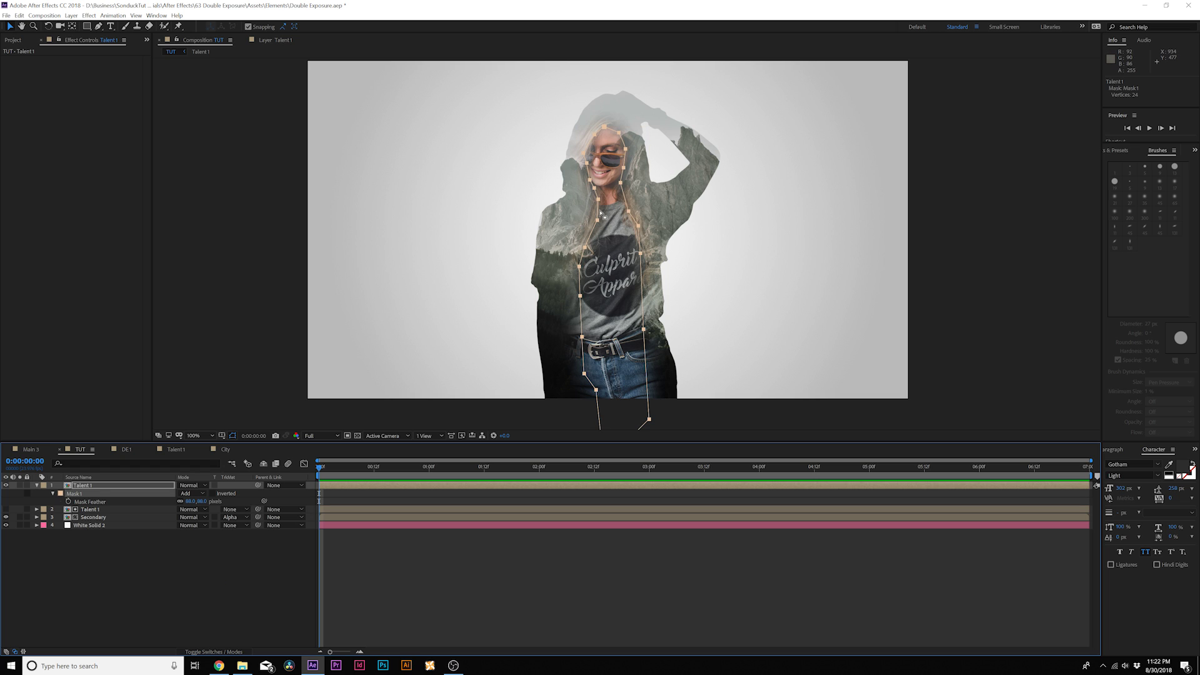
pyautogui.click(94, 516)
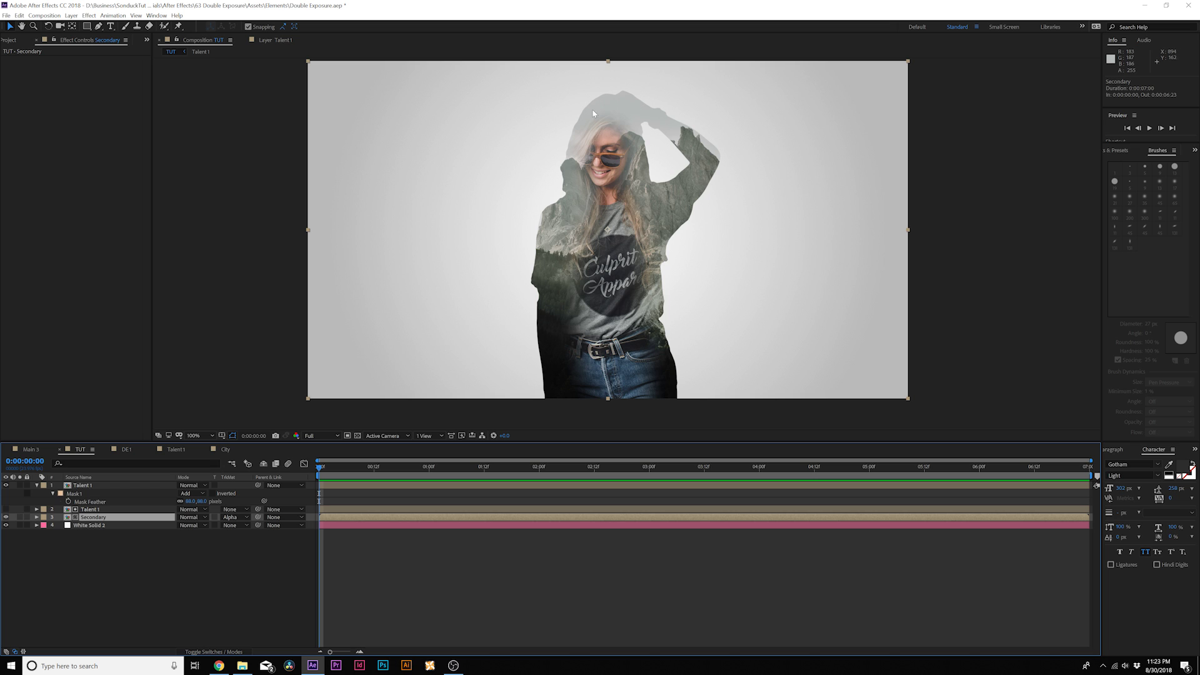
# Step: Inside Secondary, trace a Pen mask along the mountain photo's ridgeline
pyautogui.doubleClick(93, 518)
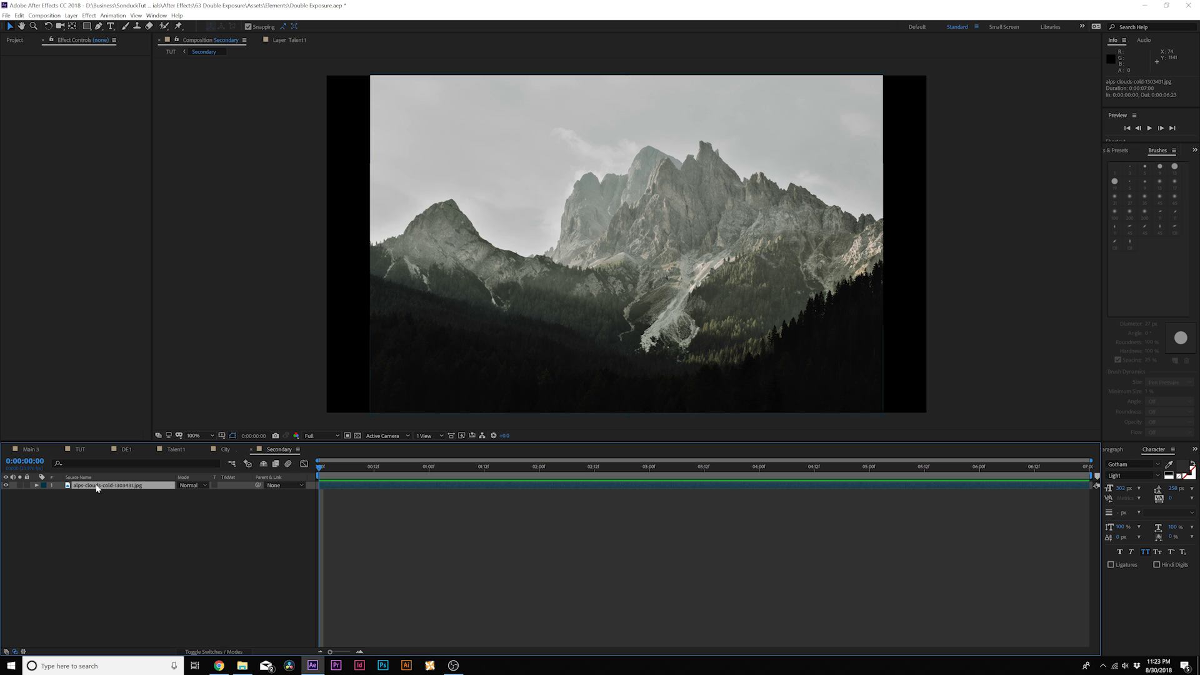
pyautogui.click(97, 486)
pyautogui.click(102, 27)
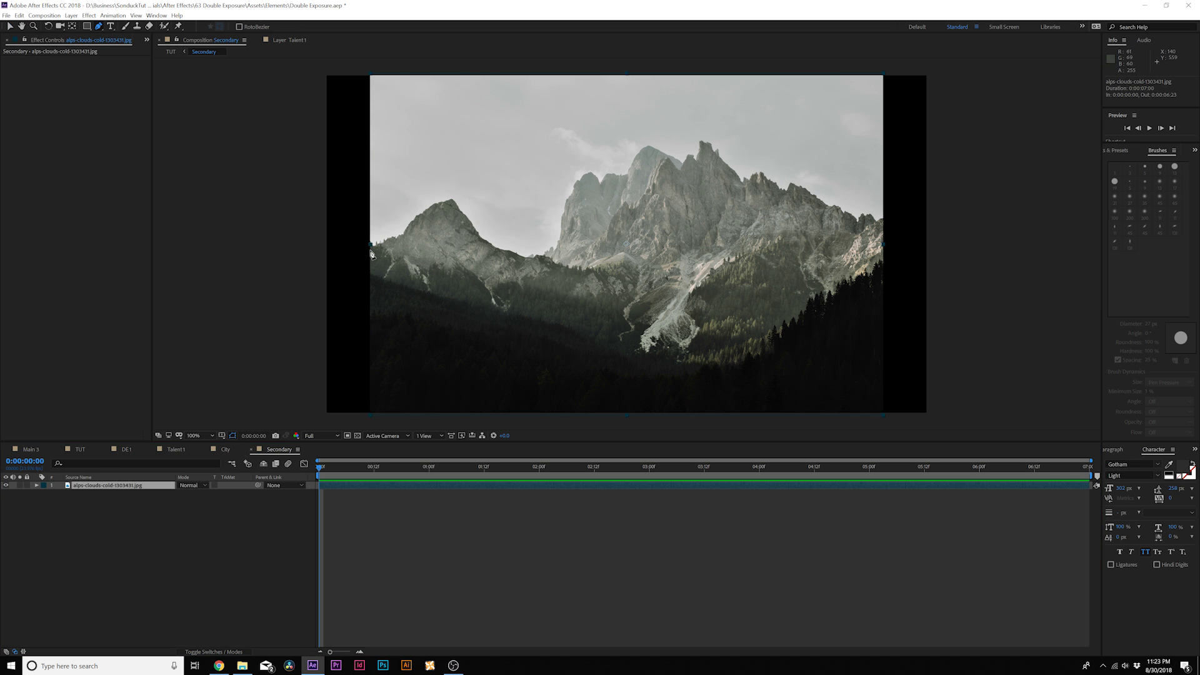
pyautogui.scroll(1, 368, 249)
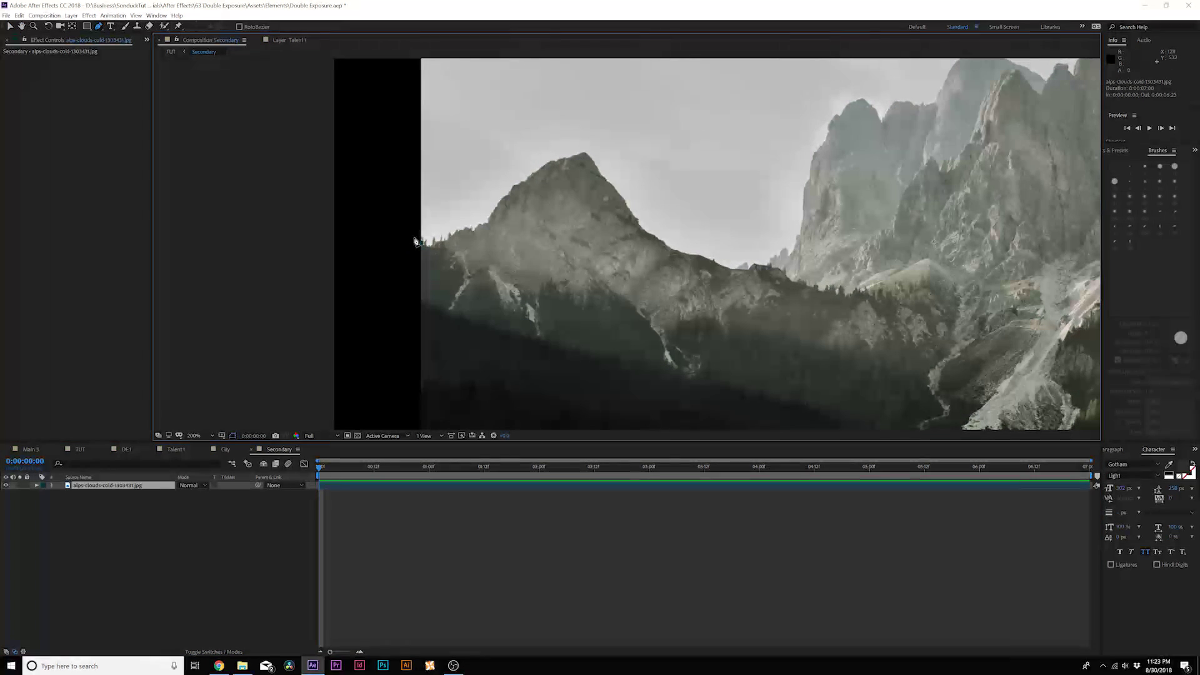
pyautogui.click(415, 243)
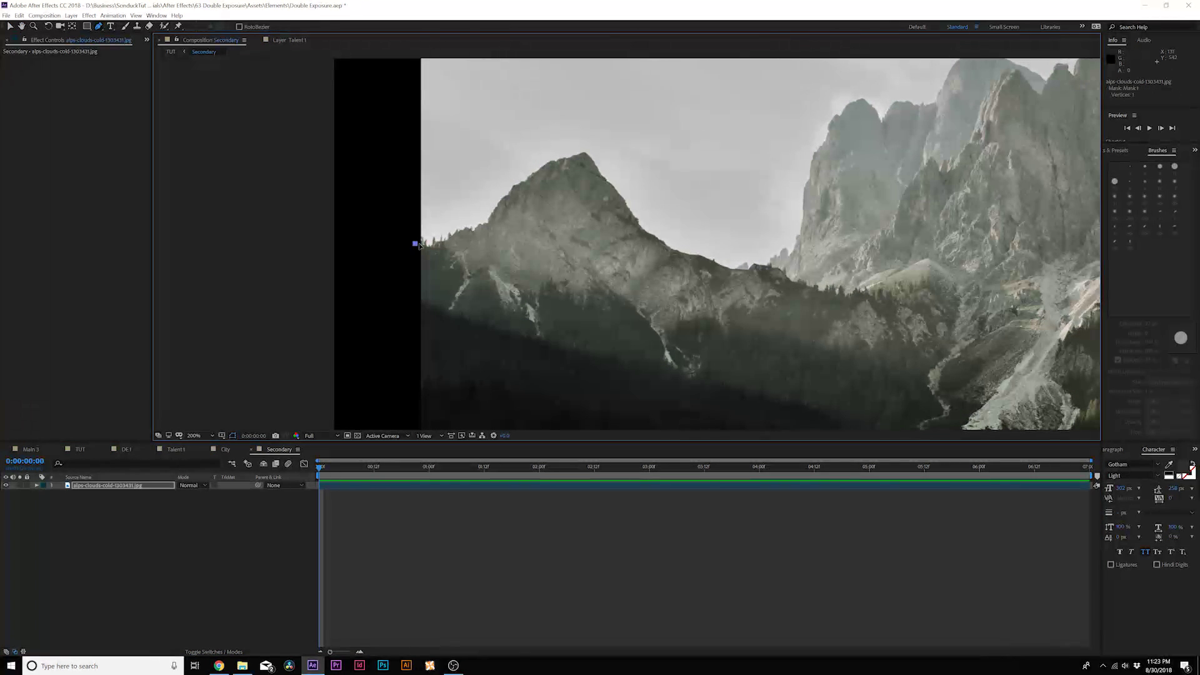
pyautogui.click(496, 219)
pyautogui.click(508, 197)
pyautogui.click(532, 180)
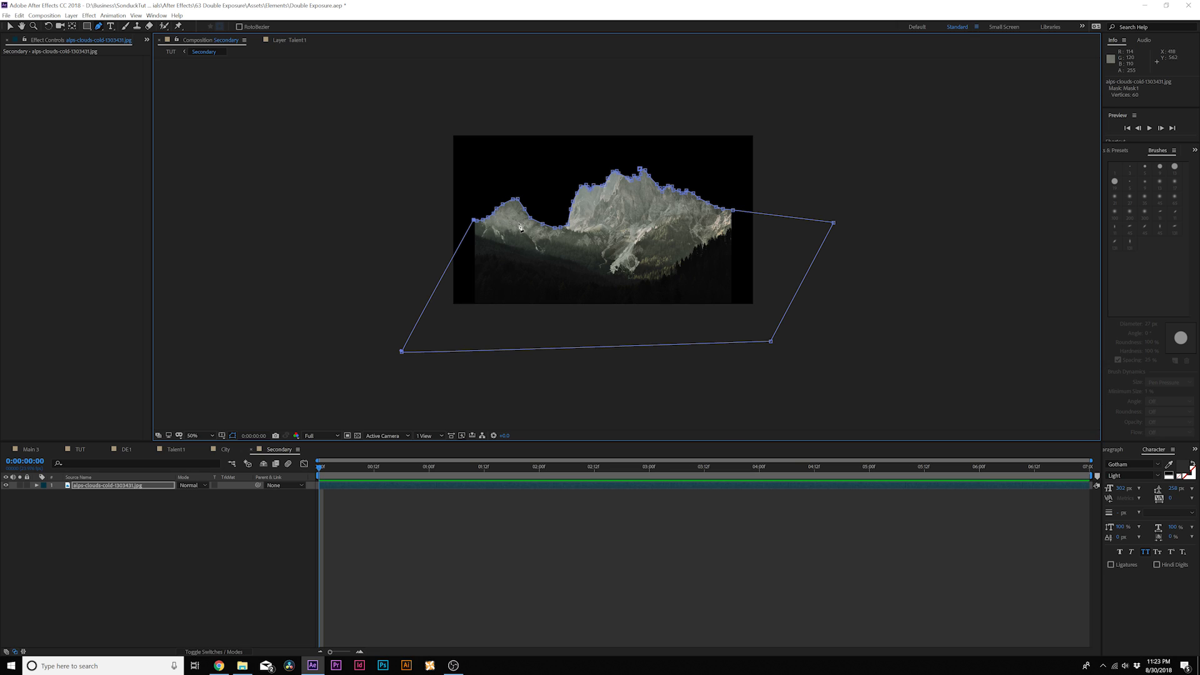
pyautogui.press('.')
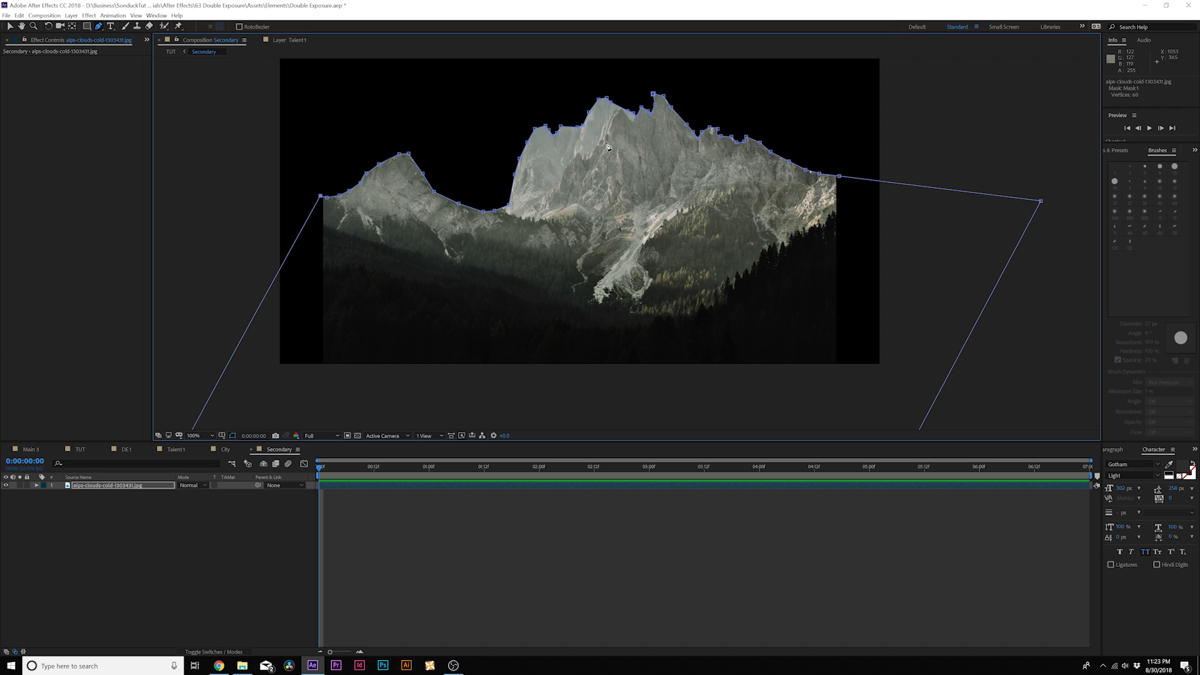
# Step: Set the mountain mask feather to 40 pixels and return to the TUT composition
pyautogui.press('f')
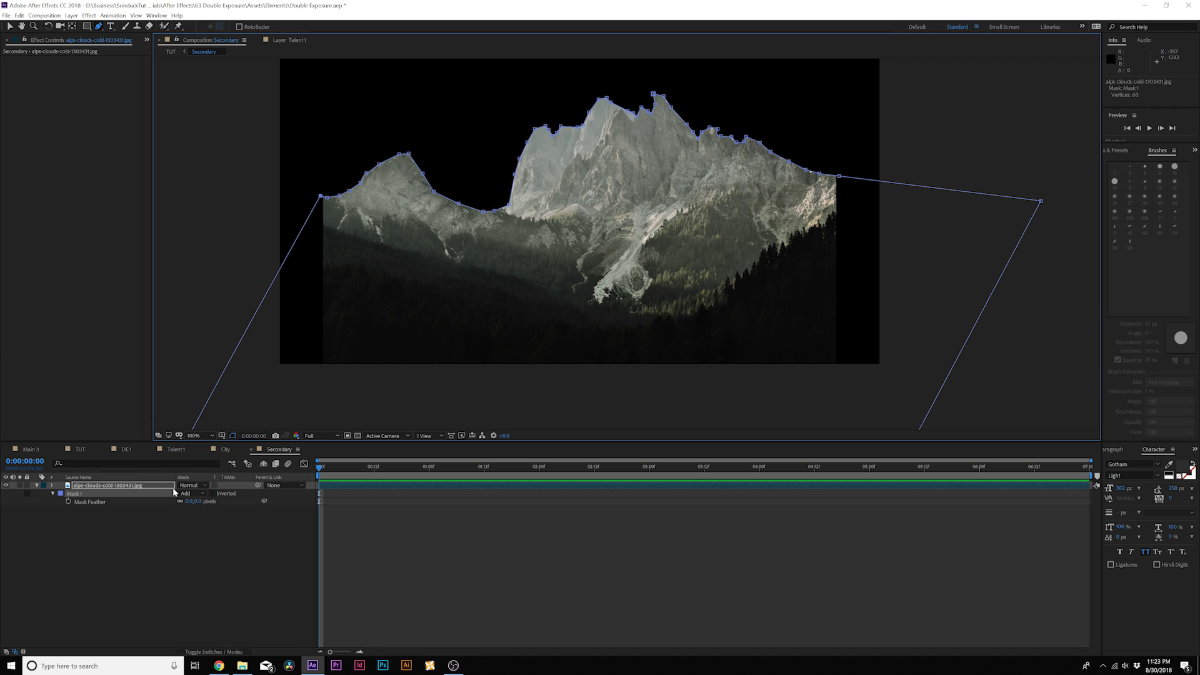
pyautogui.click(190, 501)
pyautogui.write('40')
pyautogui.press('Return')
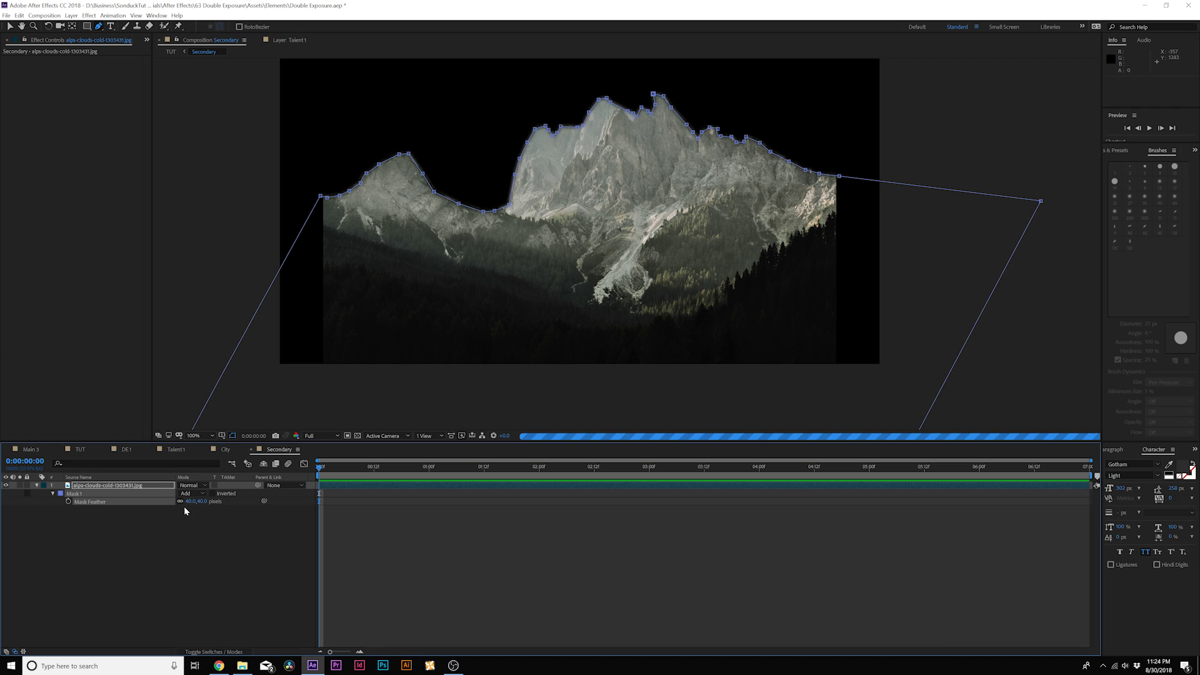
pyautogui.click(80, 449)
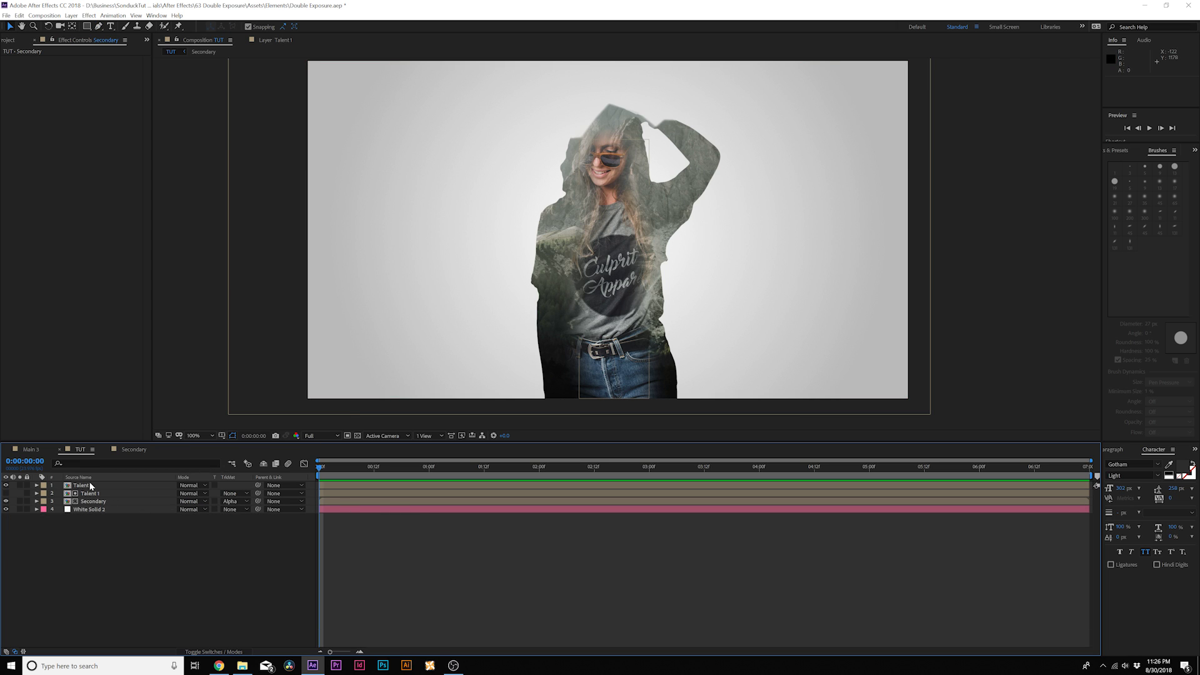
# Step: Inside Talent1, apply Color Correction > Tint to the woman's photo, then return to TUT
pyautogui.doubleClick(88, 485)
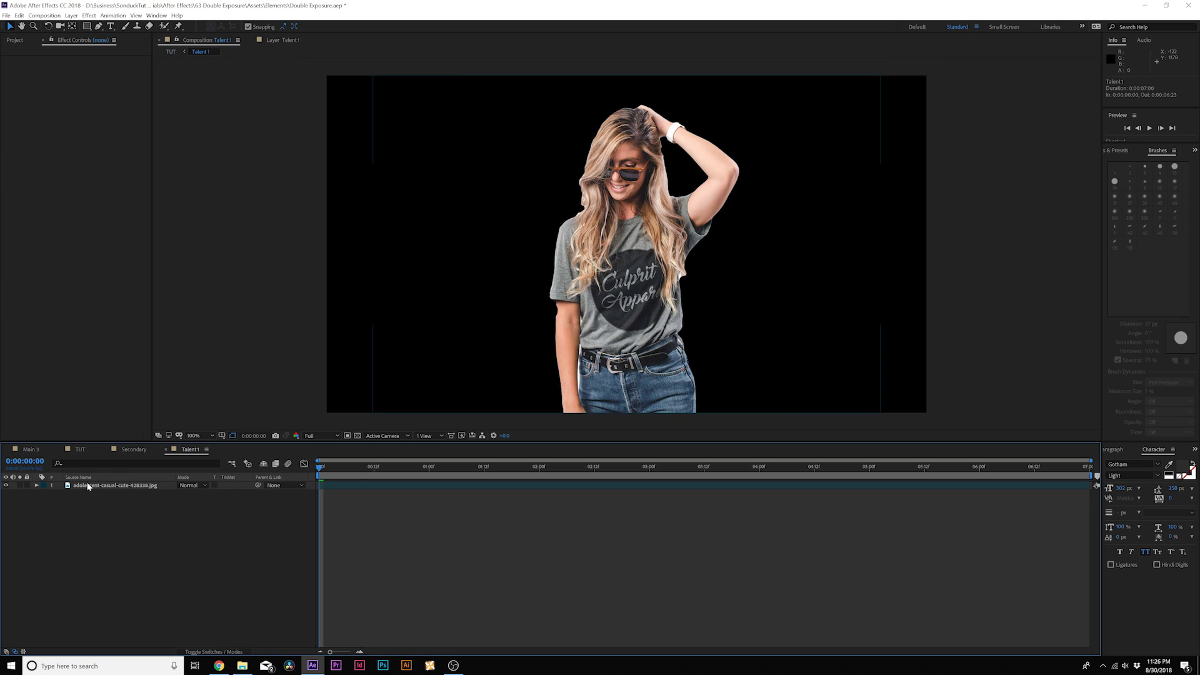
pyautogui.click(114, 485)
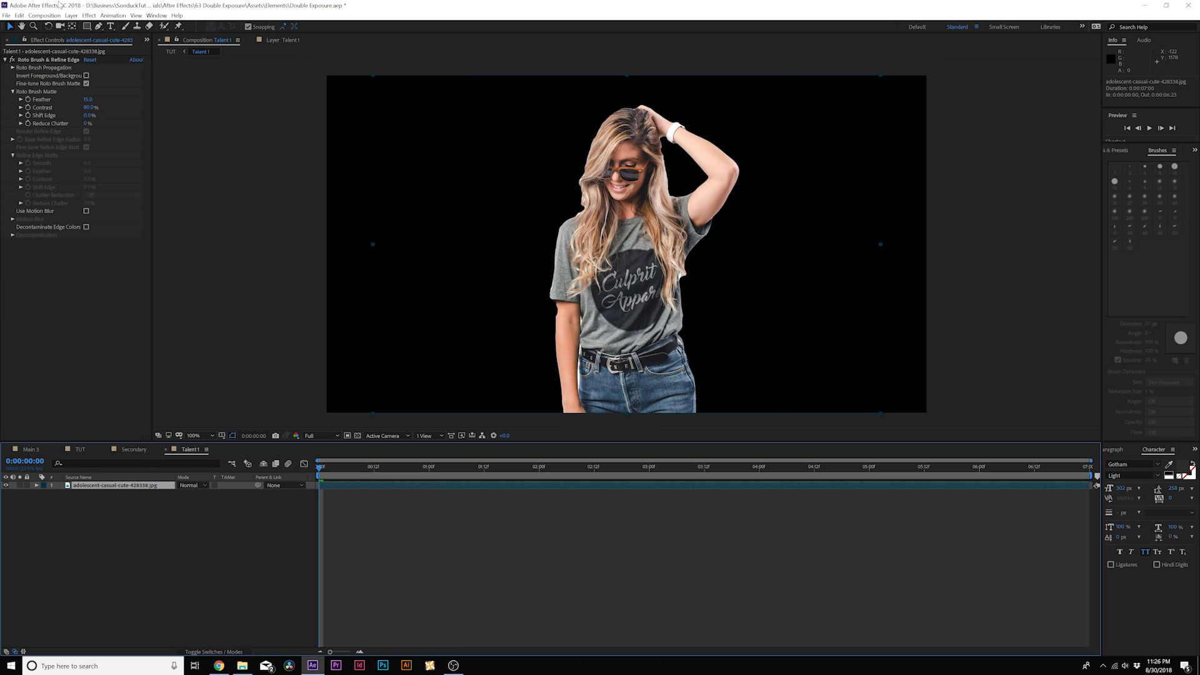
pyautogui.click(89, 15)
pyautogui.moveTo(119, 106)
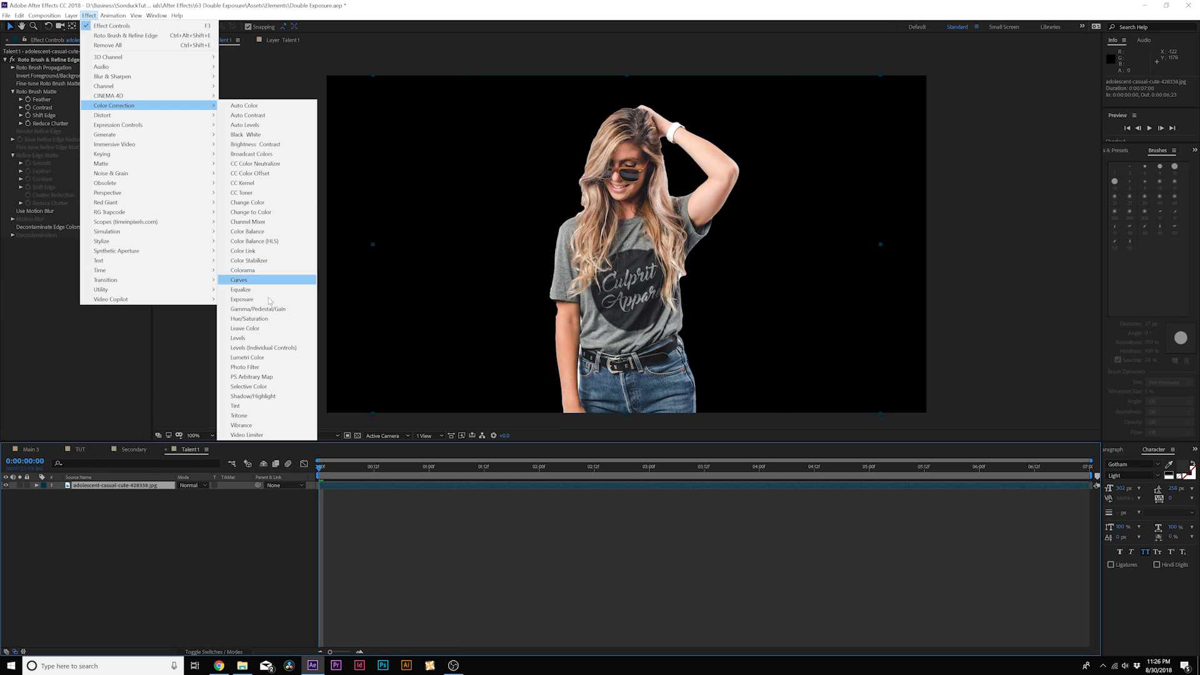
pyautogui.click(238, 405)
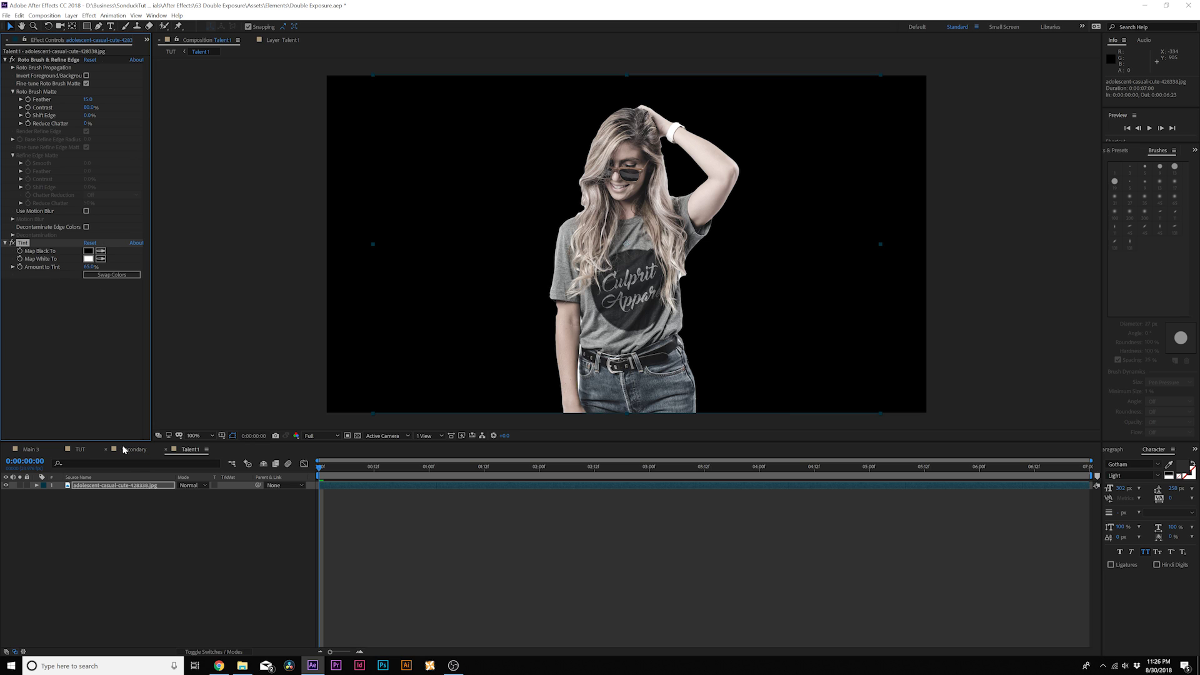
pyautogui.click(80, 449)
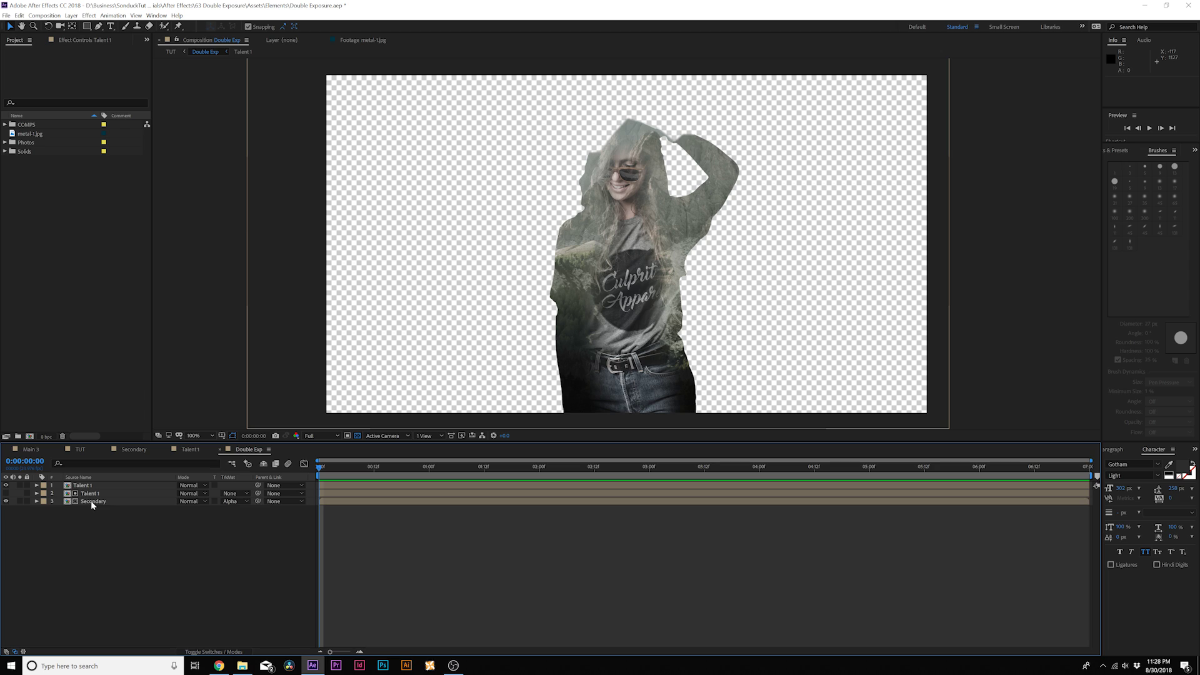
# Step: Keyframe Secondary's Position and Scale, scale it to 125% at 5:00, and preview
pyautogui.click(92, 501)
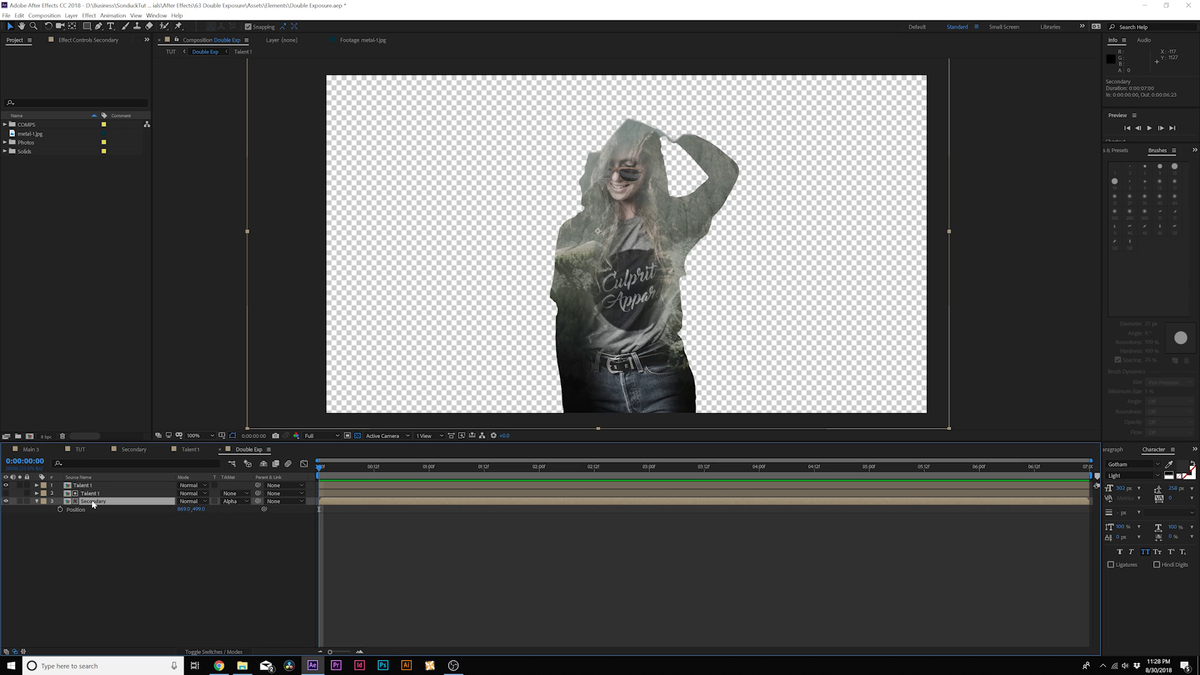
pyautogui.click(60, 510)
pyautogui.click(60, 518)
pyautogui.moveTo(357, 470); pyautogui.dragTo(692, 469)
pyautogui.click(159, 583)
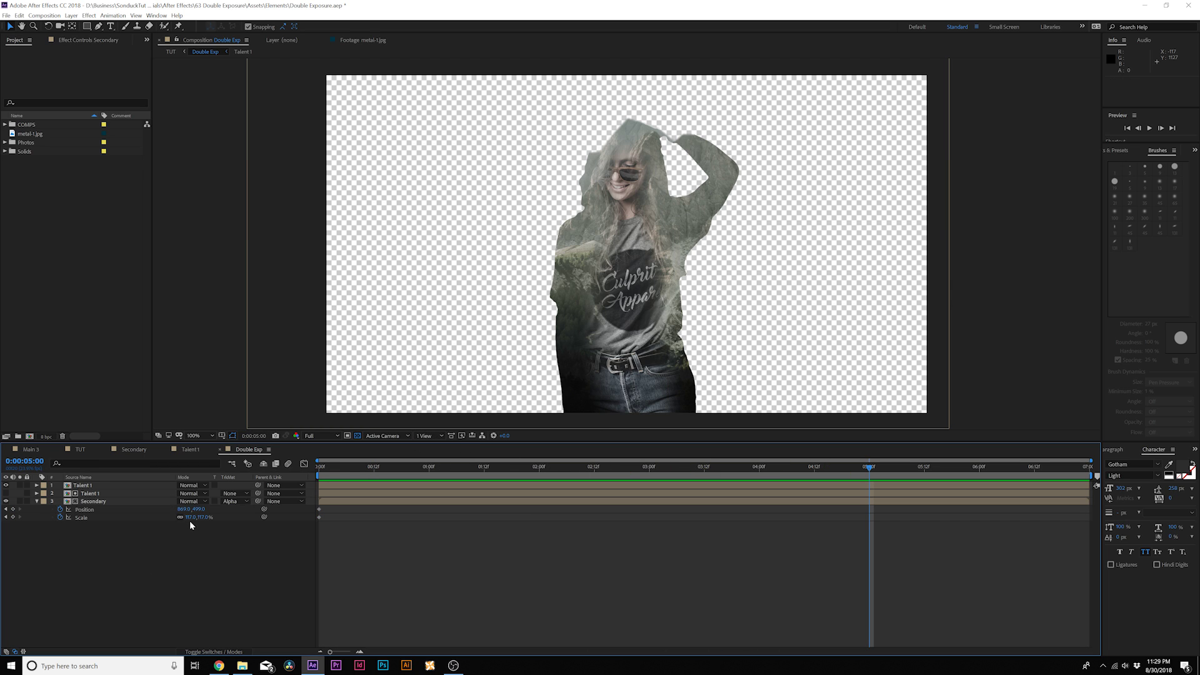
pyautogui.moveTo(189, 518); pyautogui.dragTo(219, 509)
pyautogui.press('space')
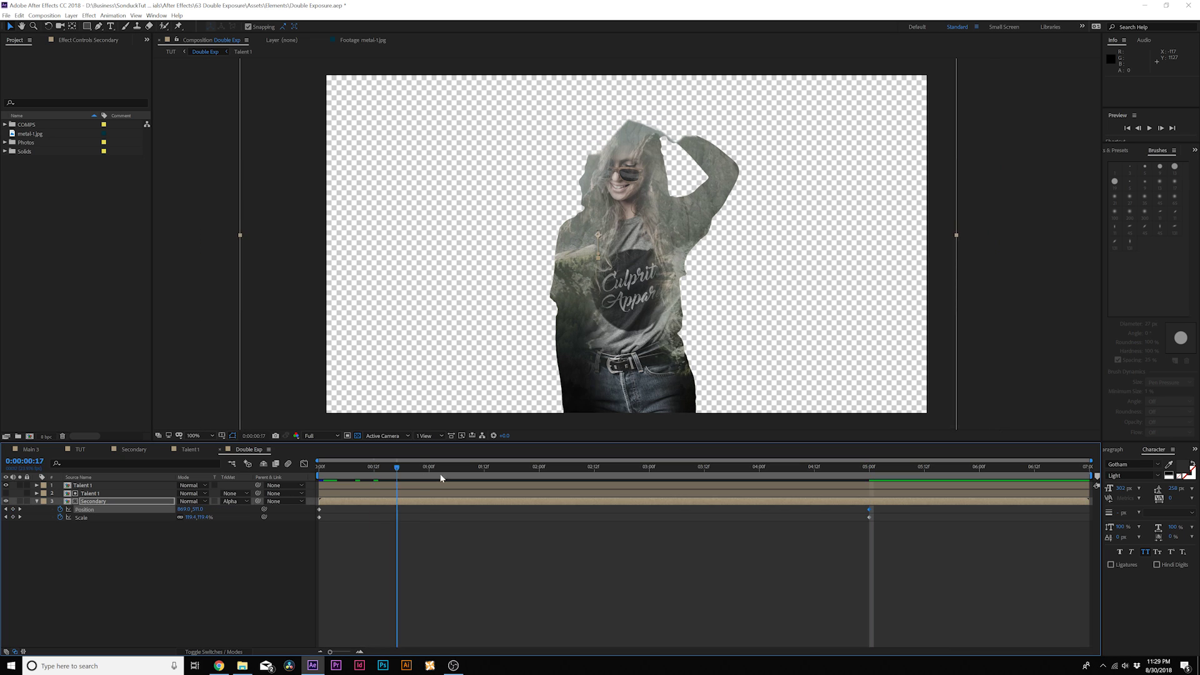
pyautogui.press('space')
pyautogui.click(79, 94)
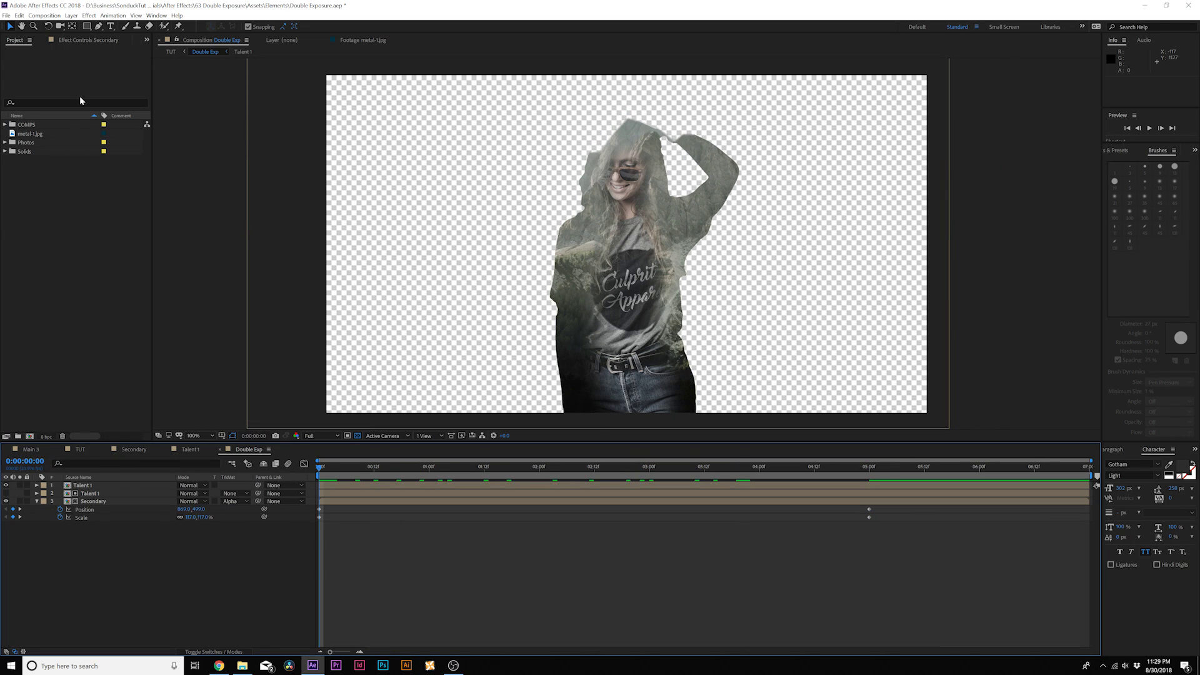
# Step: Add a Null 3 layer and parent both Talent 1 layers to it
pyautogui.click(71, 16)
pyautogui.moveTo(182, 26)
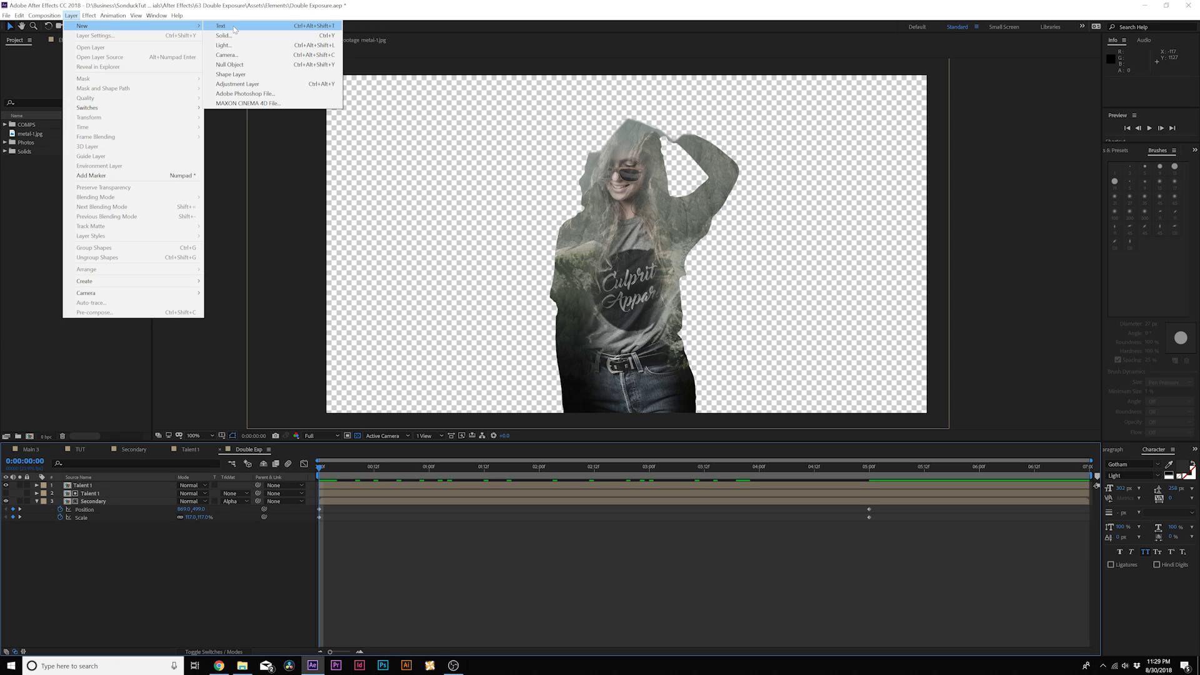
pyautogui.click(229, 64)
pyautogui.click(75, 494)
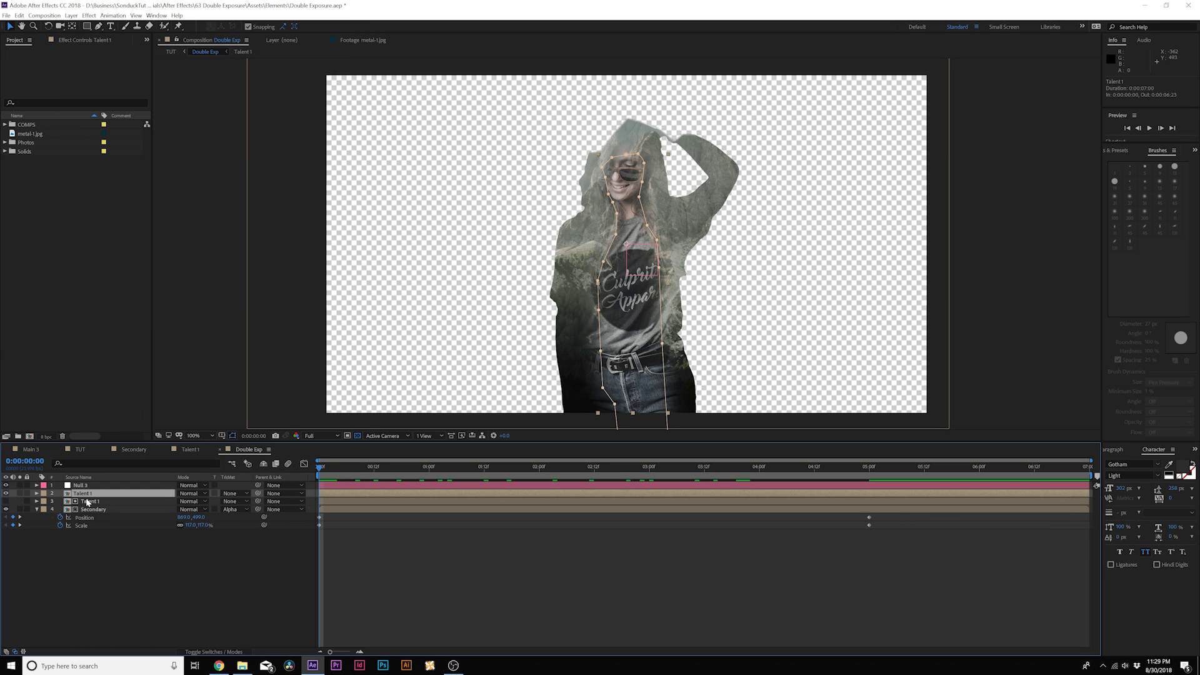
pyautogui.keyDown('shift'); pyautogui.click(78, 501); pyautogui.keyUp('shift')
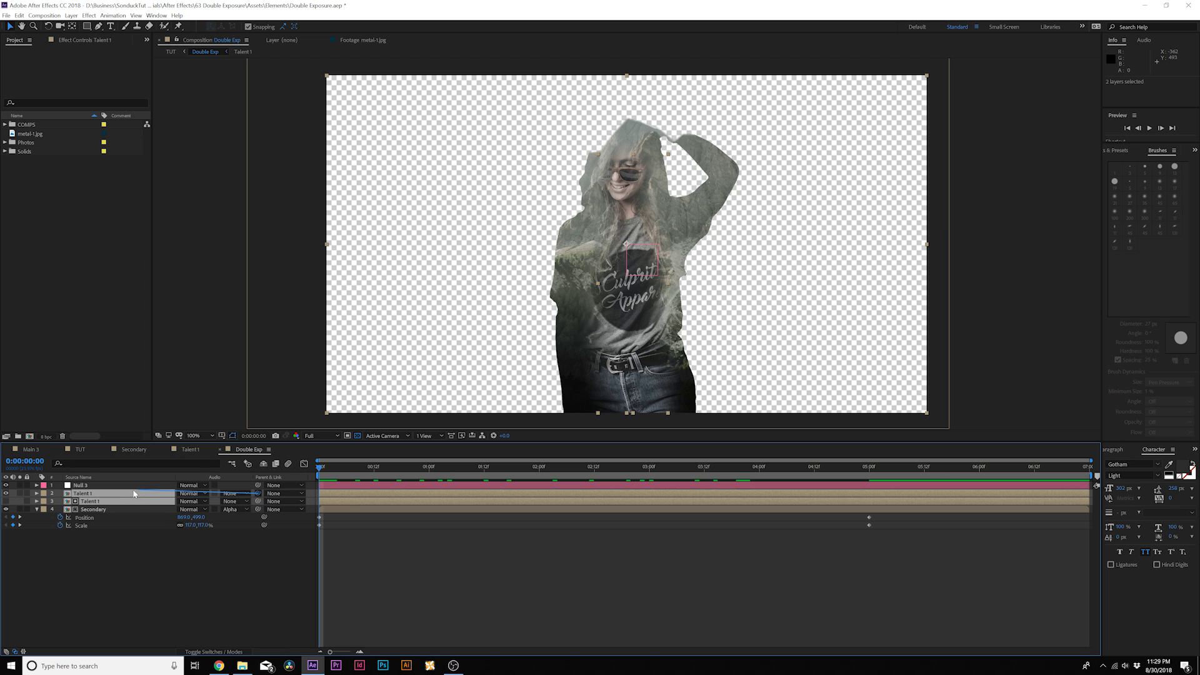
pyautogui.moveTo(133, 493); pyautogui.dragTo(87, 486)
# Step: Set starting Position and Scale keyframes on Null 3 and move to the 5:00 mark
pyautogui.click(87, 486)
pyautogui.press('p')
pyautogui.hotkey('shift', 's')
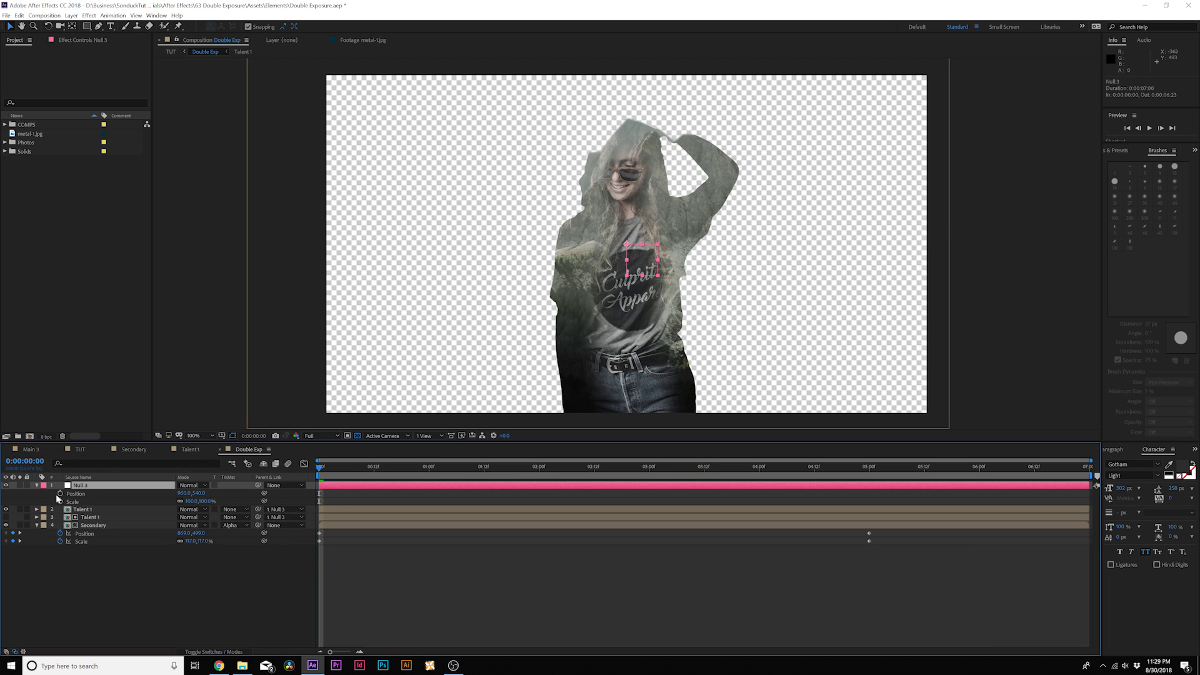
pyautogui.click(60, 493)
pyautogui.click(60, 501)
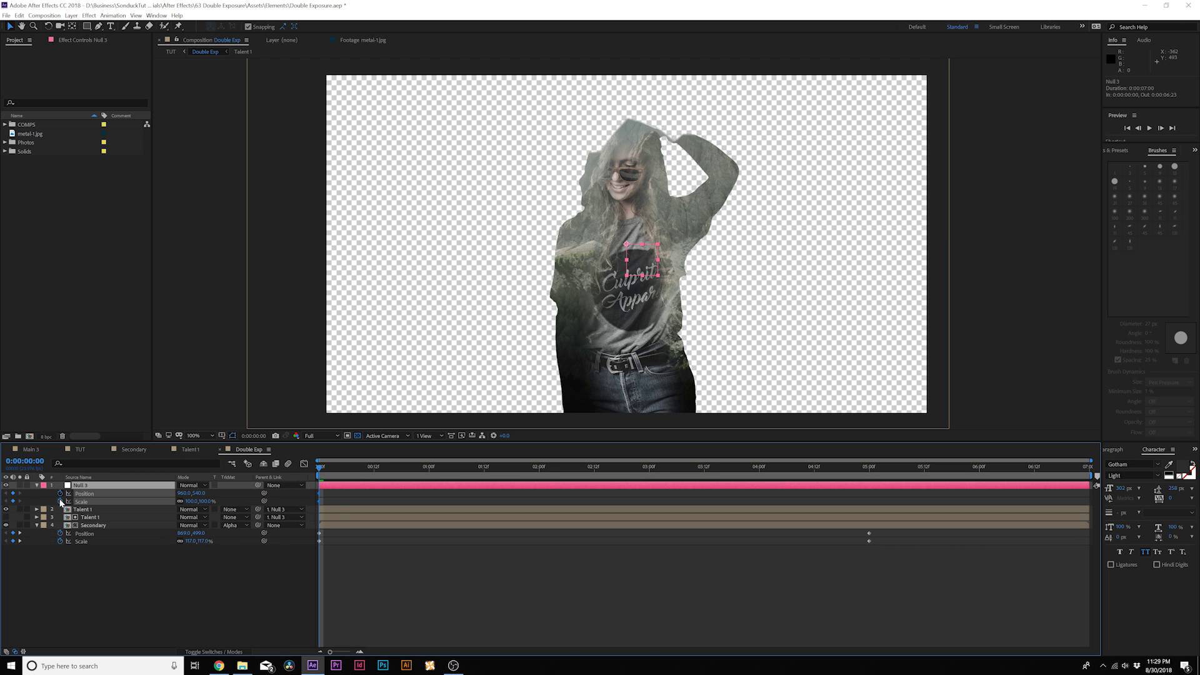
pyautogui.click(869, 467)
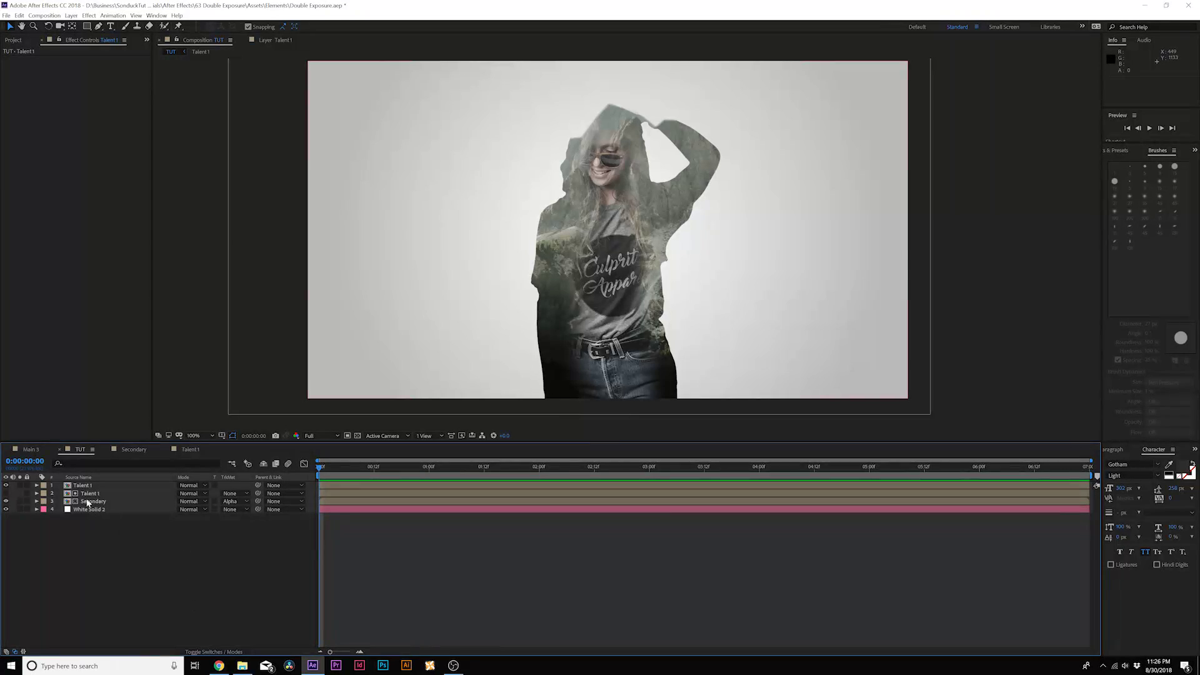
# Step: Pre-compose the three woman and mountain layers as 'Double Exp' and set its X position to 1250
pyautogui.click(83, 486)
pyautogui.keyDown('shift'); pyautogui.click(88, 502); pyautogui.keyUp('shift')
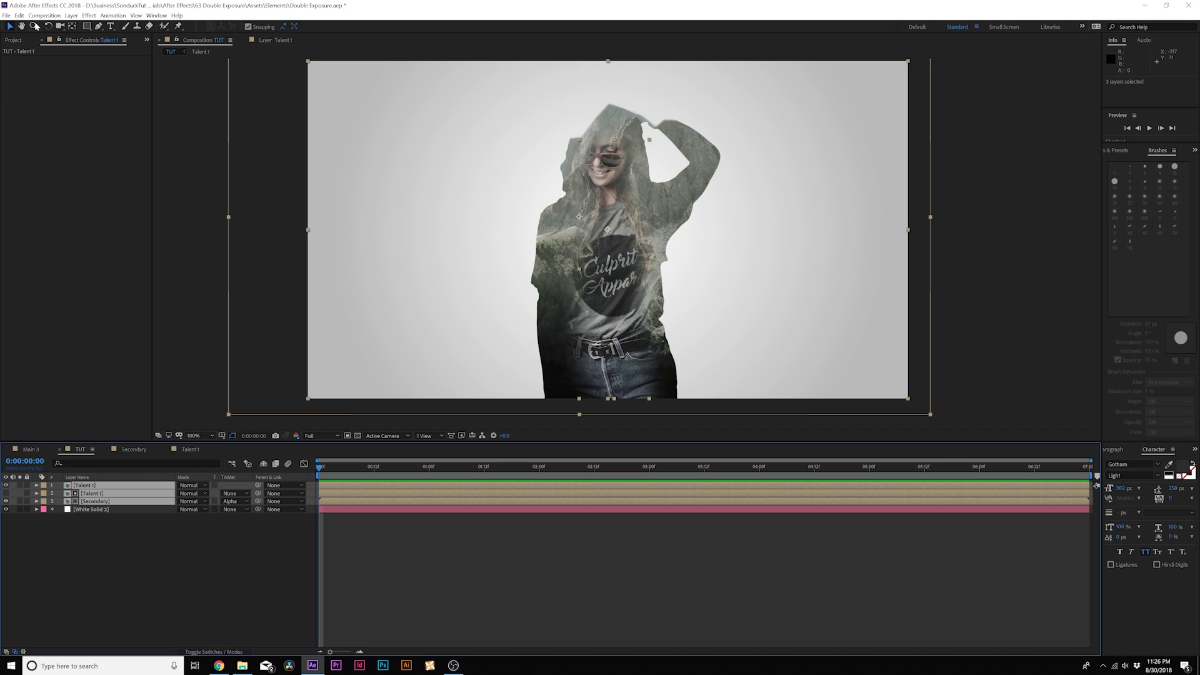
pyautogui.click(45, 15)
pyautogui.moveTo(72, 15)
pyautogui.click(118, 318)
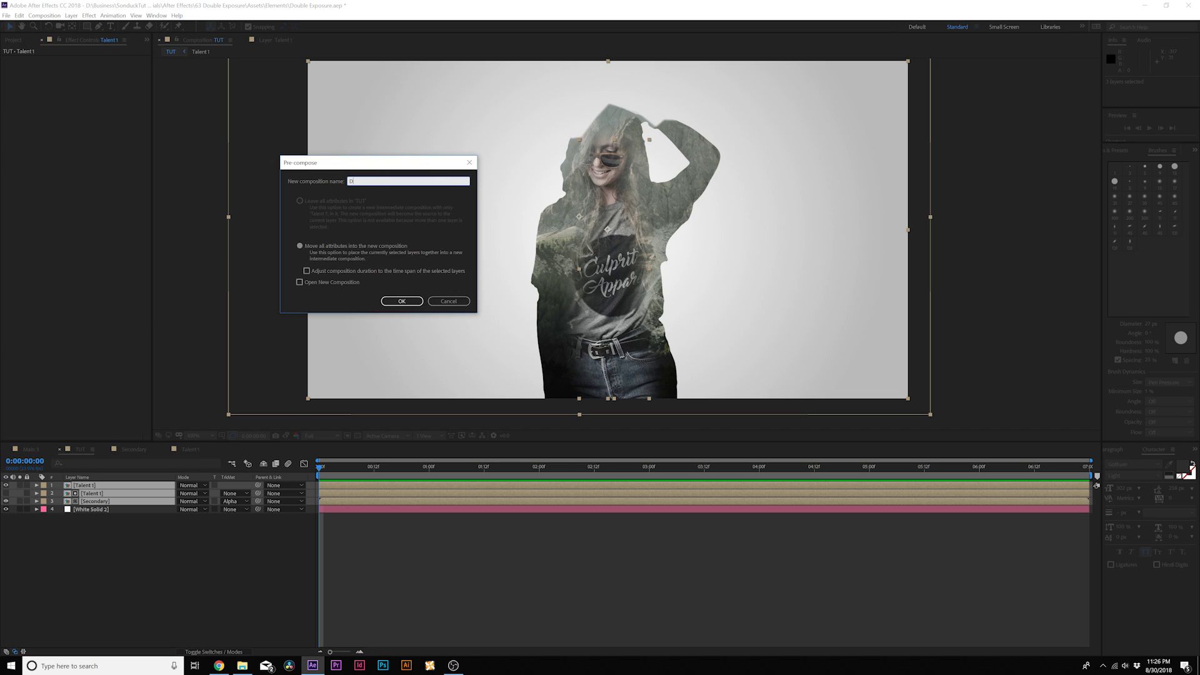
pyautogui.write('Doubler')
pyautogui.press('BackSpace')
pyautogui.write('Exp')
pyautogui.press('Return')
pyautogui.press('p')
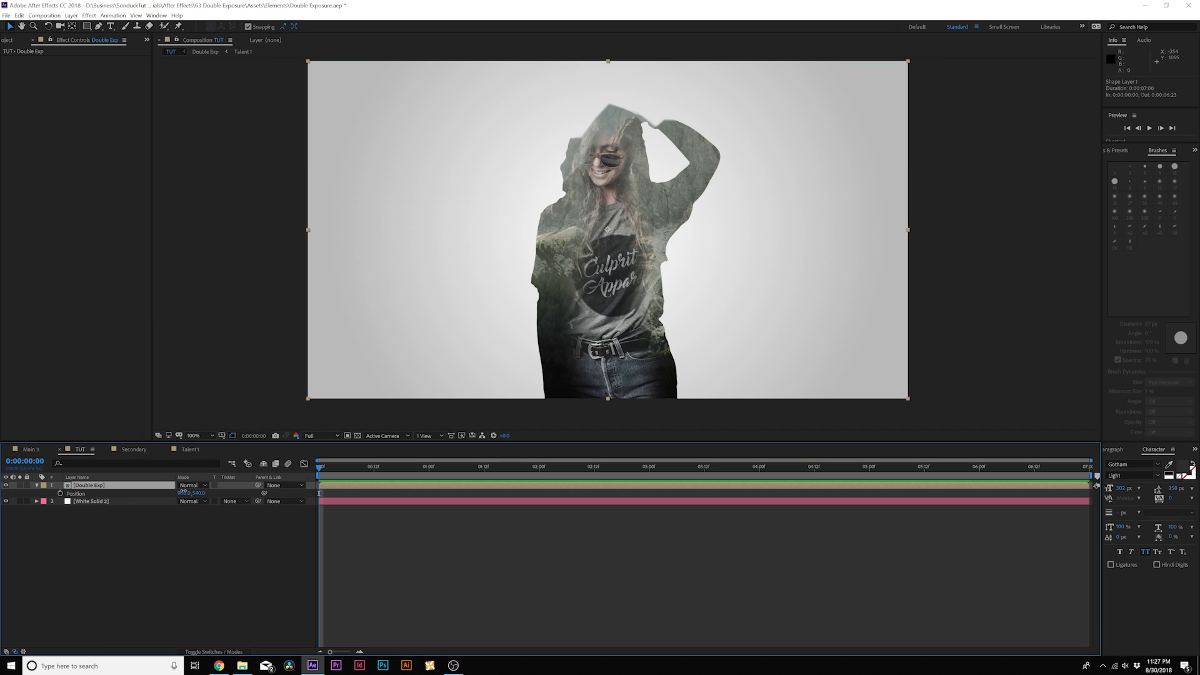
pyautogui.moveTo(183, 492); pyautogui.dragTo(281, 520)
pyautogui.click(214, 550)
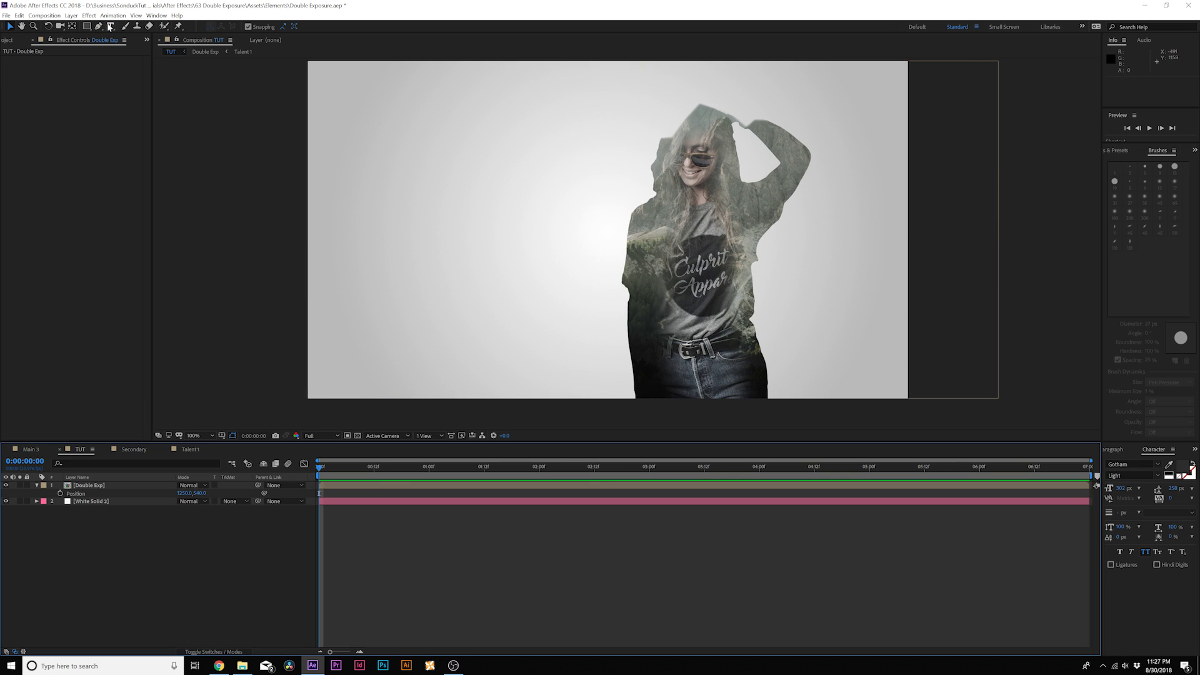
# Step: Paste the DOUBLE EXPOSURE title, place it below Double Exp, and nudge it right
pyautogui.hotkey('ctrl', 'v')
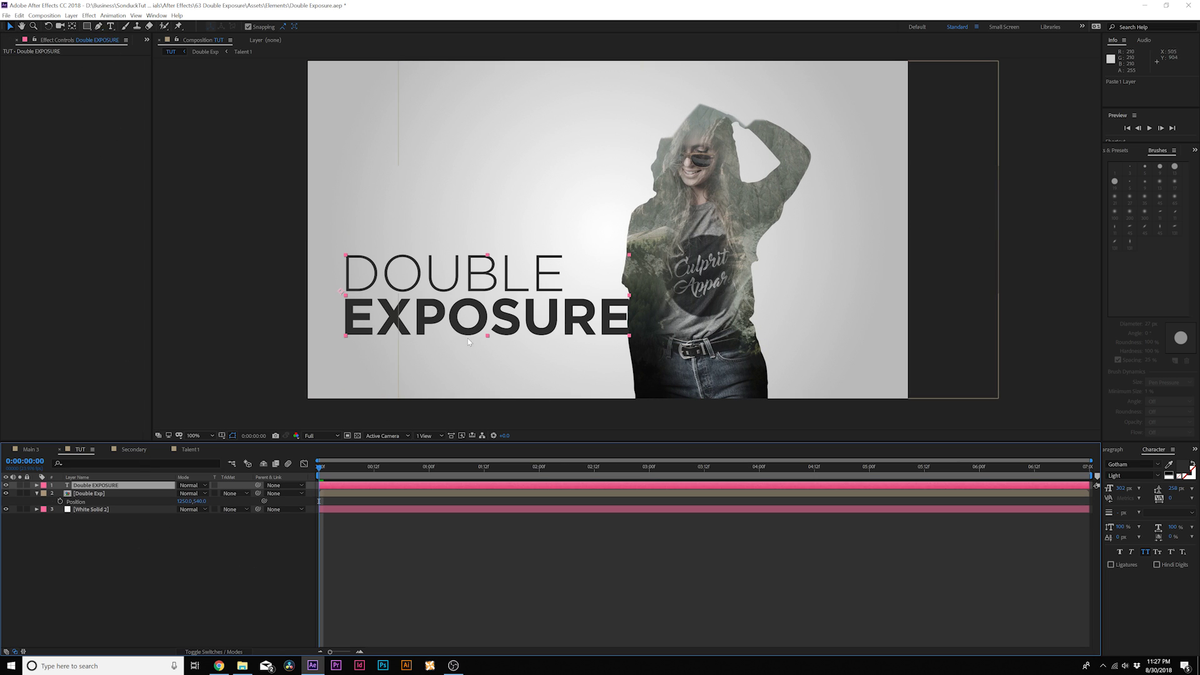
pyautogui.click(471, 316)
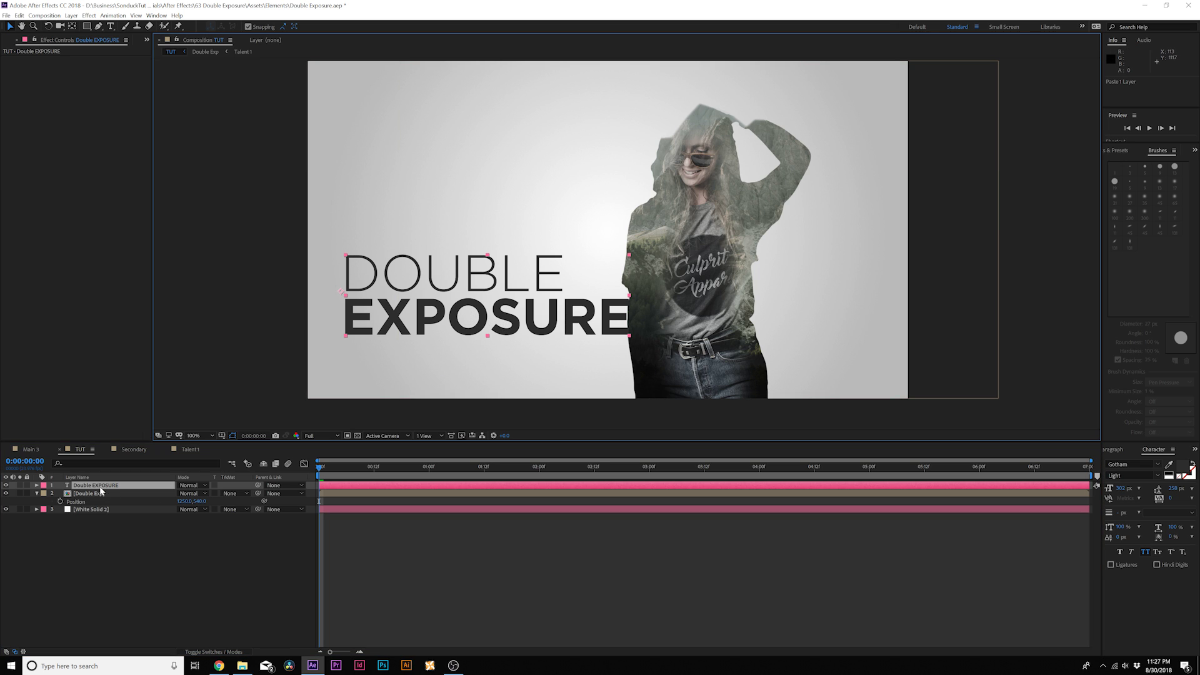
pyautogui.hotkey('shift', 'Right')
pyautogui.hotkey('shift', 'Right')
pyautogui.hotkey('shift', 'Right')
pyautogui.hotkey('shift', 'Right')
pyautogui.press('Right')
pyautogui.press('Right')
pyautogui.press('Right')
pyautogui.press('Right')
pyautogui.press('Right')
pyautogui.press('Right')
pyautogui.press('Right')
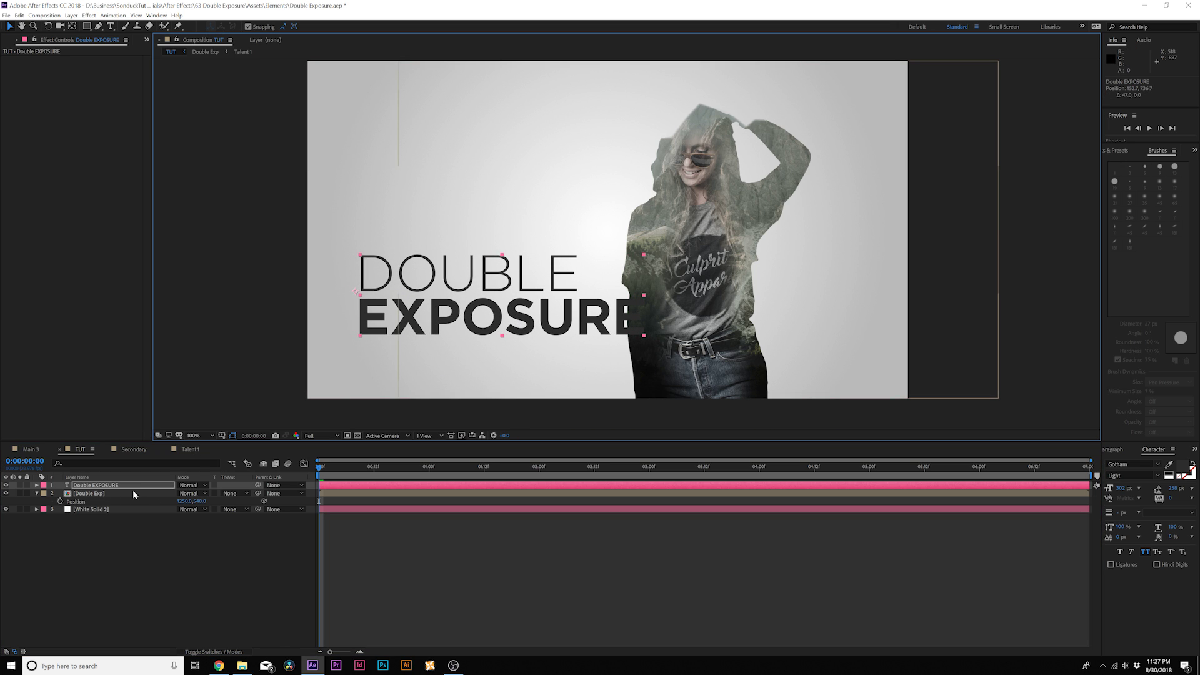
pyautogui.moveTo(100, 485); pyautogui.dragTo(80, 505)
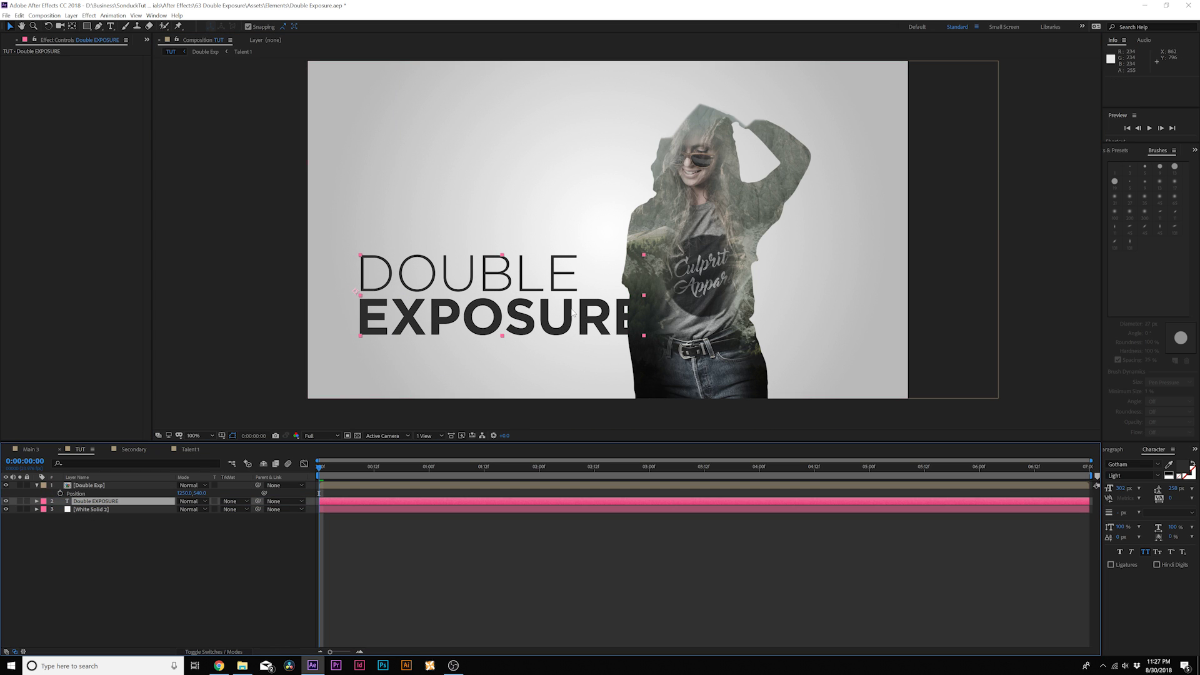
pyautogui.click(537, 319)
pyautogui.moveTo(470, 321)
pyautogui.mouseDown()
pyautogui.moveTo(562, 319)
pyautogui.moveTo(478, 317)
pyautogui.mouseUp()
# Step: Preview the metal-1.jpg texture from the Project panel, then return to the TUT composition
pyautogui.hotkey('ctrl', '0')
pyautogui.click(5, 142)
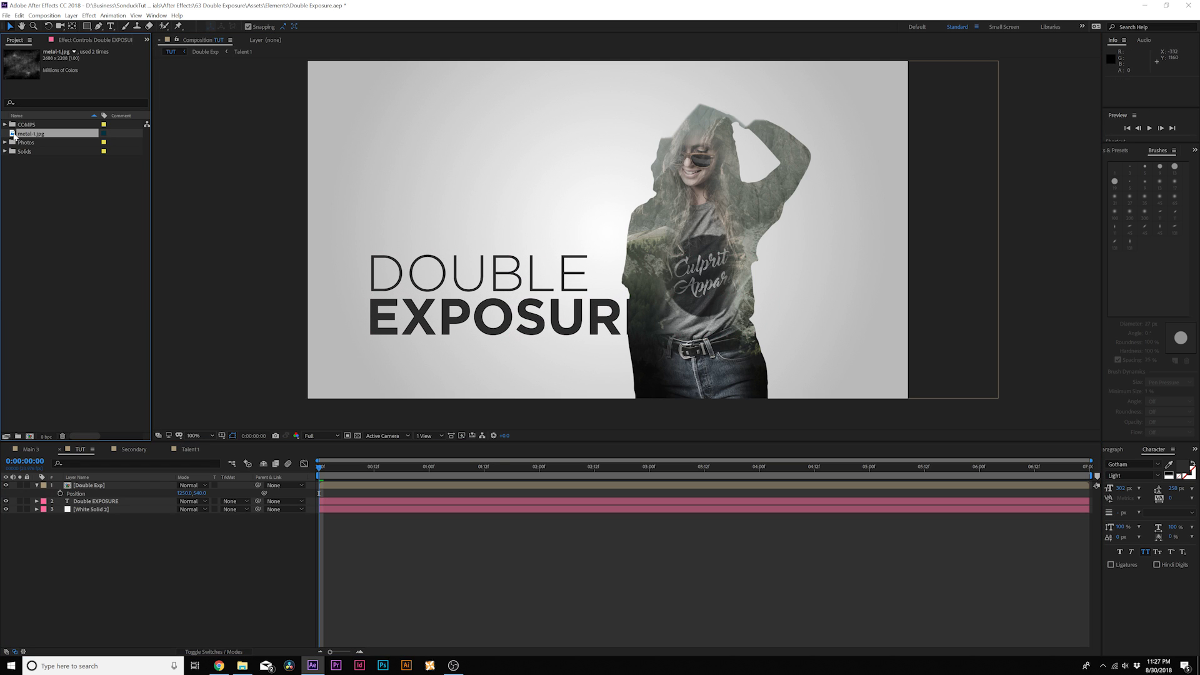
pyautogui.doubleClick(14, 134)
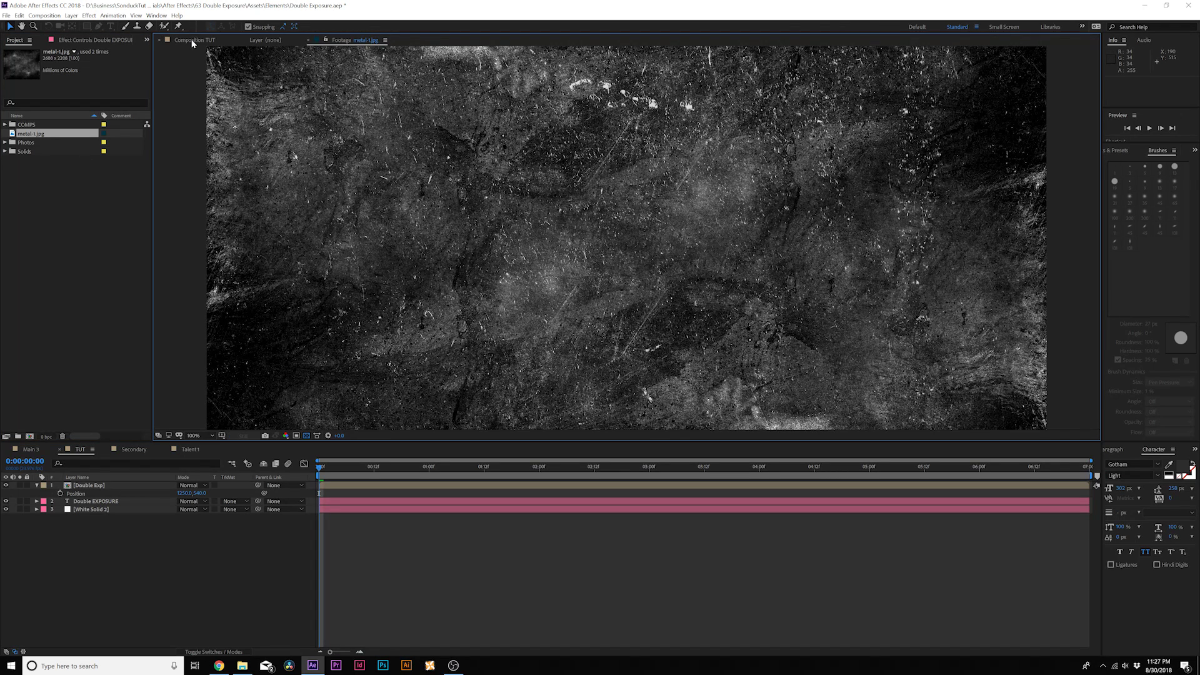
pyautogui.click(192, 40)
# Step: Add metal-1.jpg as TUT's top layer at 75% scale, blended in Soft Light mode
pyautogui.moveTo(37, 138); pyautogui.dragTo(90, 487)
pyautogui.press('s')
pyautogui.click(188, 485)
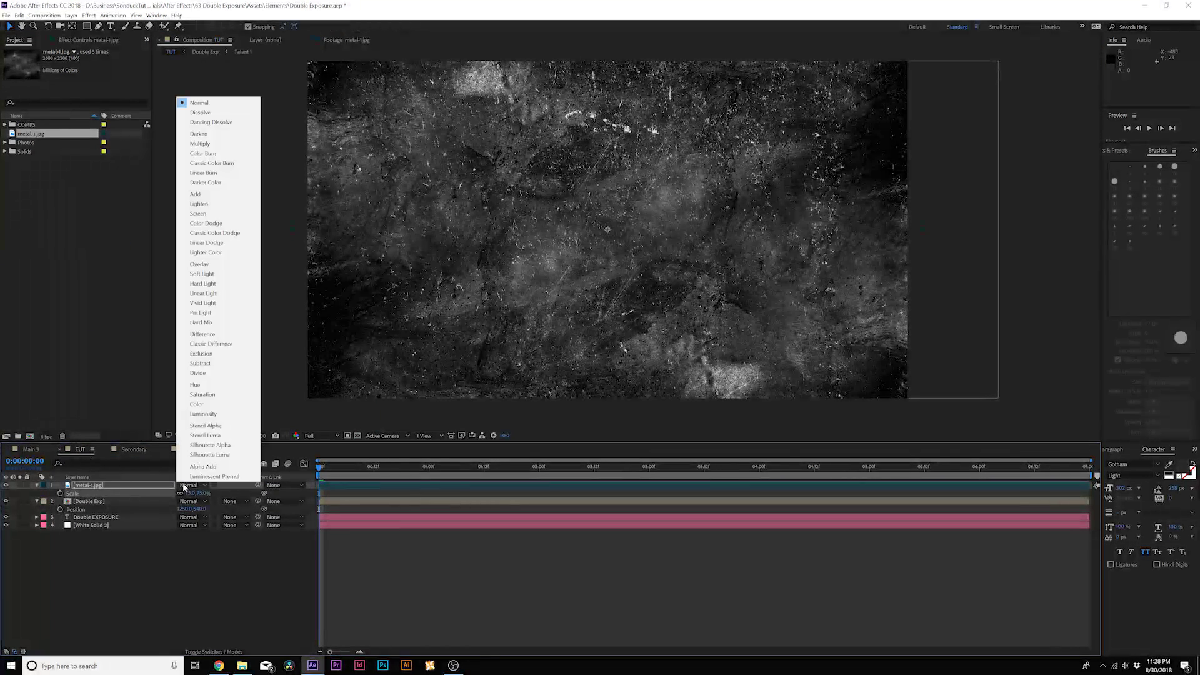
pyautogui.click(204, 275)
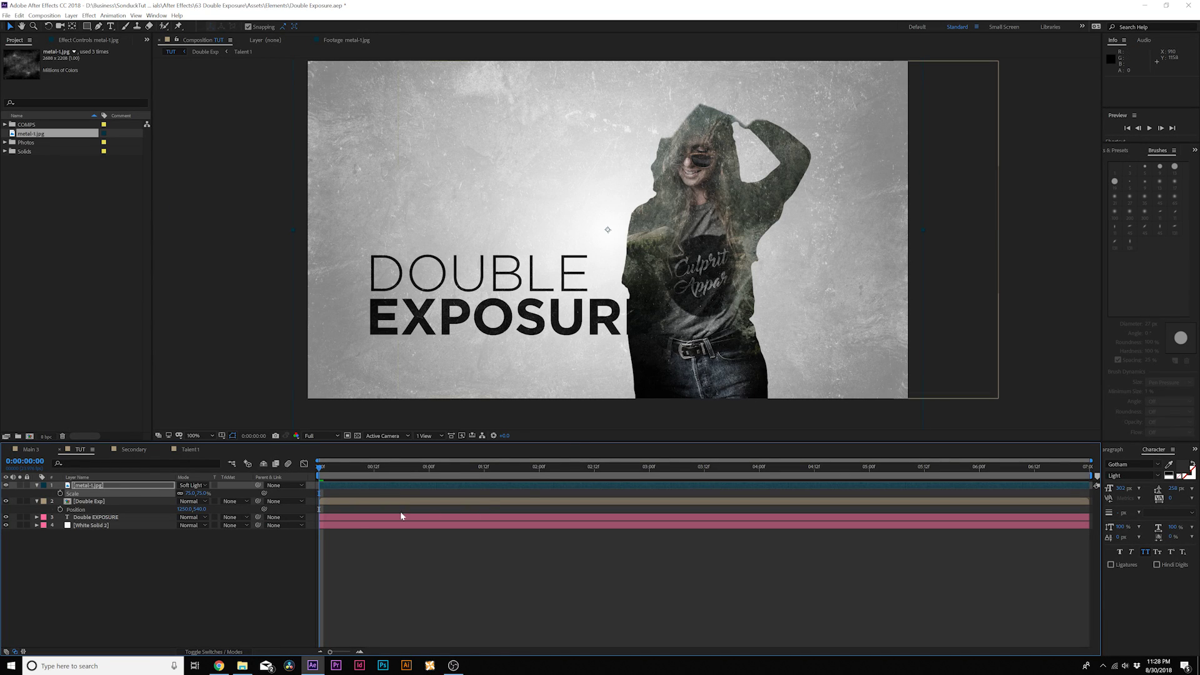
pyautogui.click(215, 552)
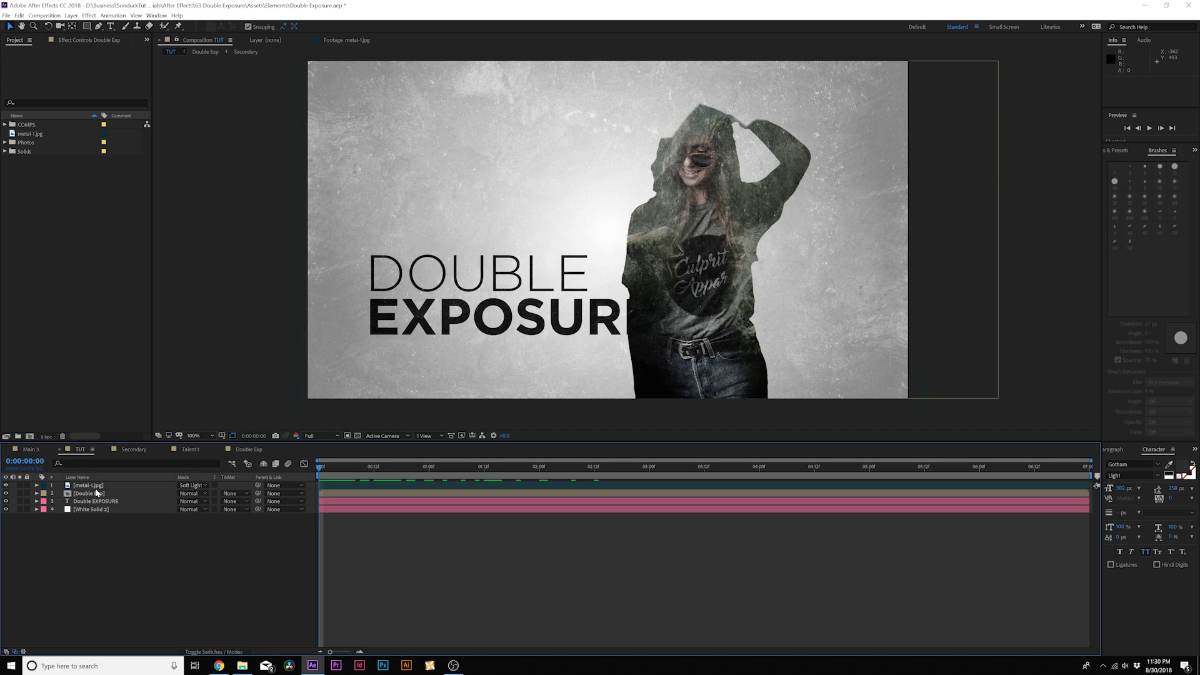
# Step: Keyframe the Double Exp layer's position from frame 0 to about 4:18, moving it right to X 1361
pyautogui.click(93, 494)
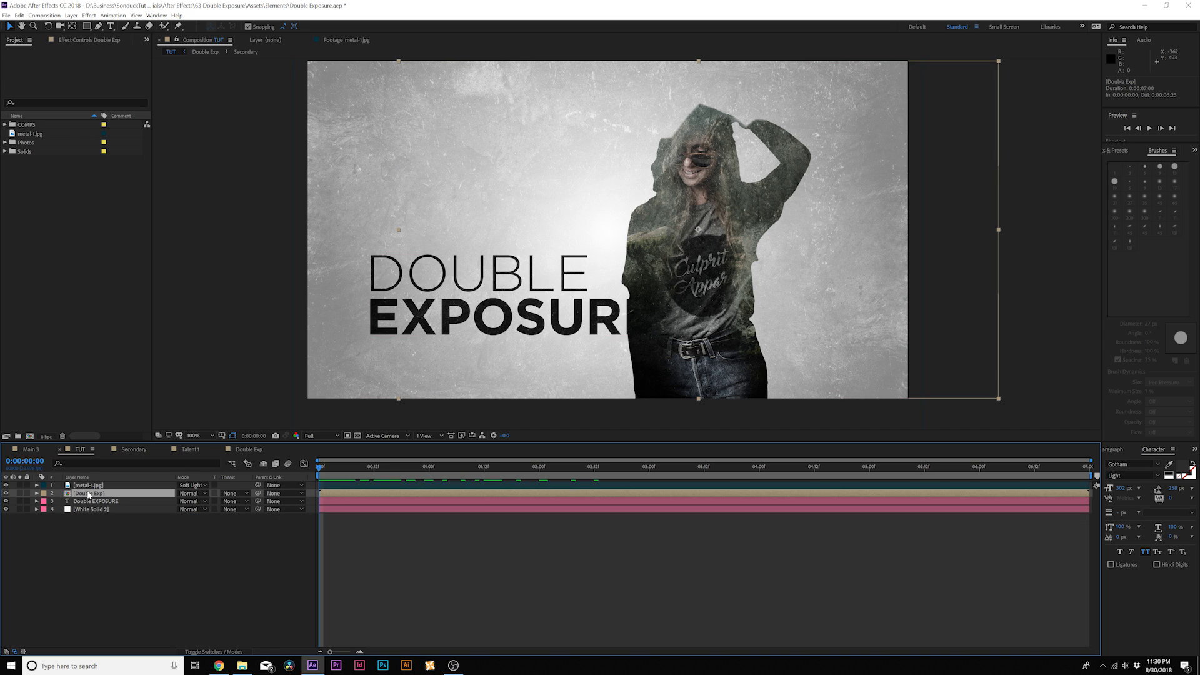
pyautogui.press('p')
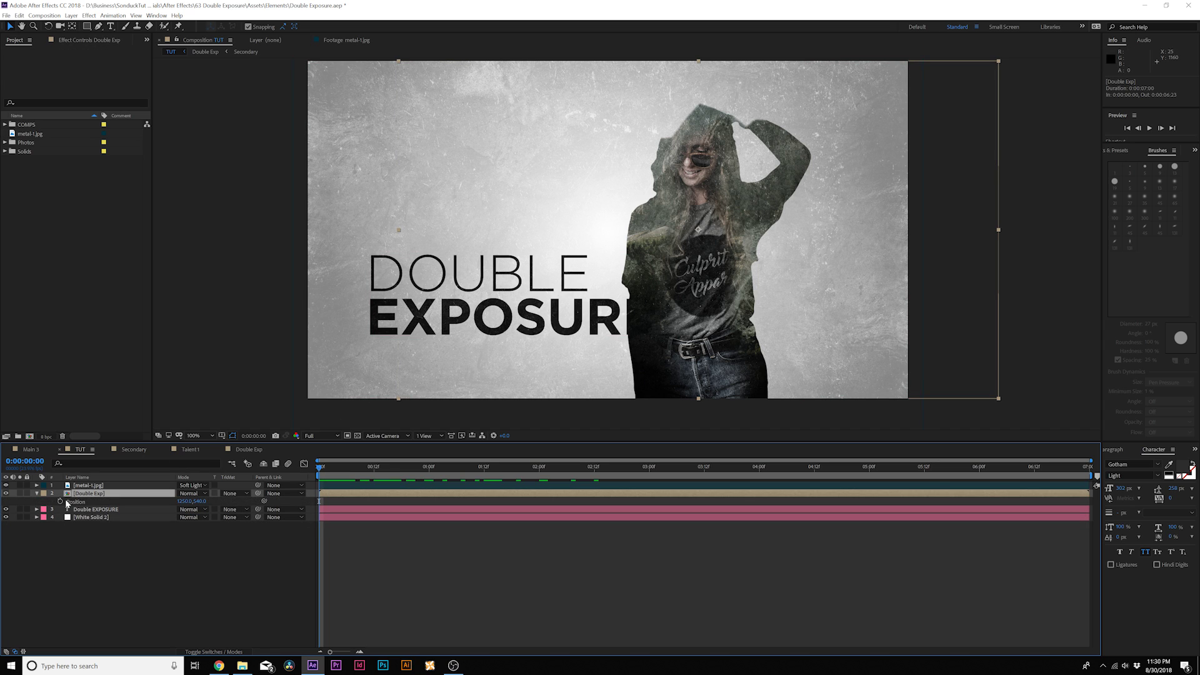
pyautogui.click(61, 502)
pyautogui.moveTo(361, 468); pyautogui.dragTo(865, 466)
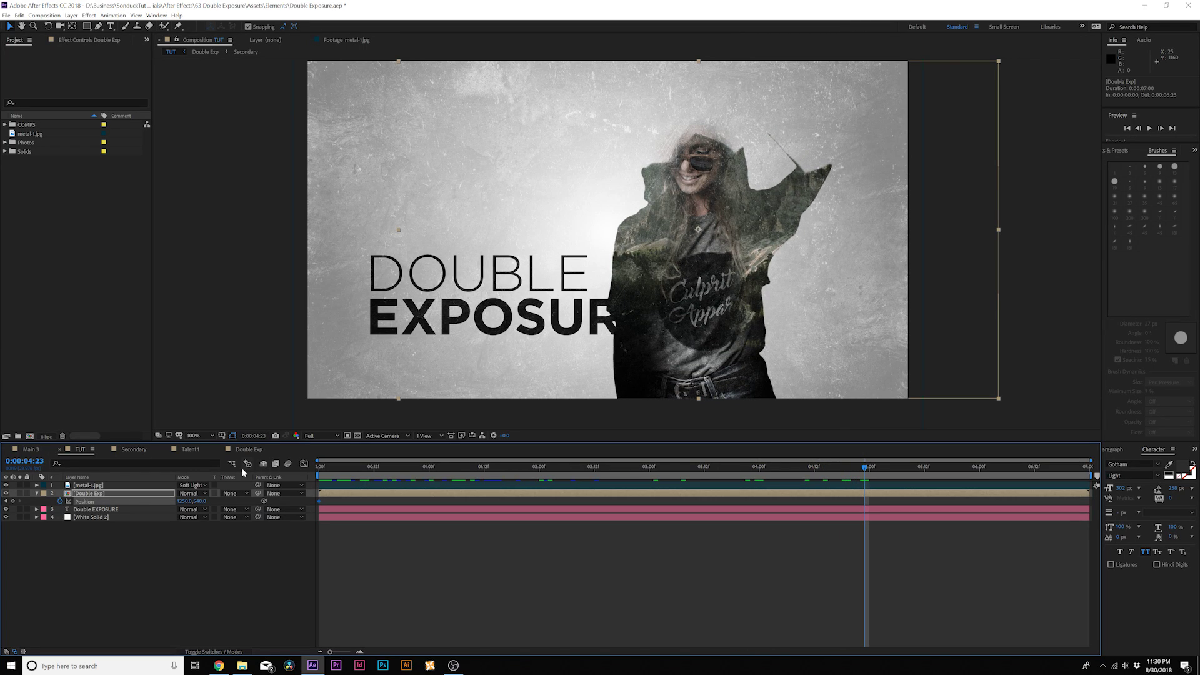
pyautogui.moveTo(185, 500); pyautogui.dragTo(257, 494)
# Step: Keyframe the DOUBLE EXPOSURE title's position from 0 to 5 seconds, shifting it right to X 319
pyautogui.click(133, 510)
pyautogui.moveTo(331, 466); pyautogui.dragTo(320, 466)
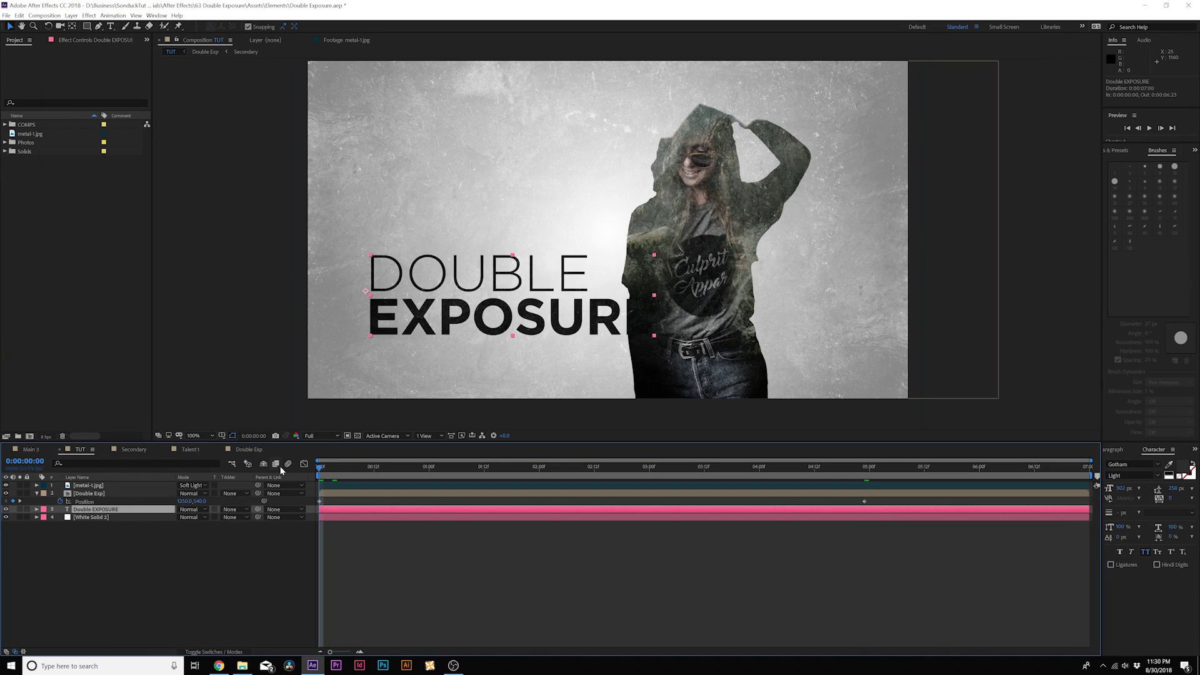
pyautogui.press('p')
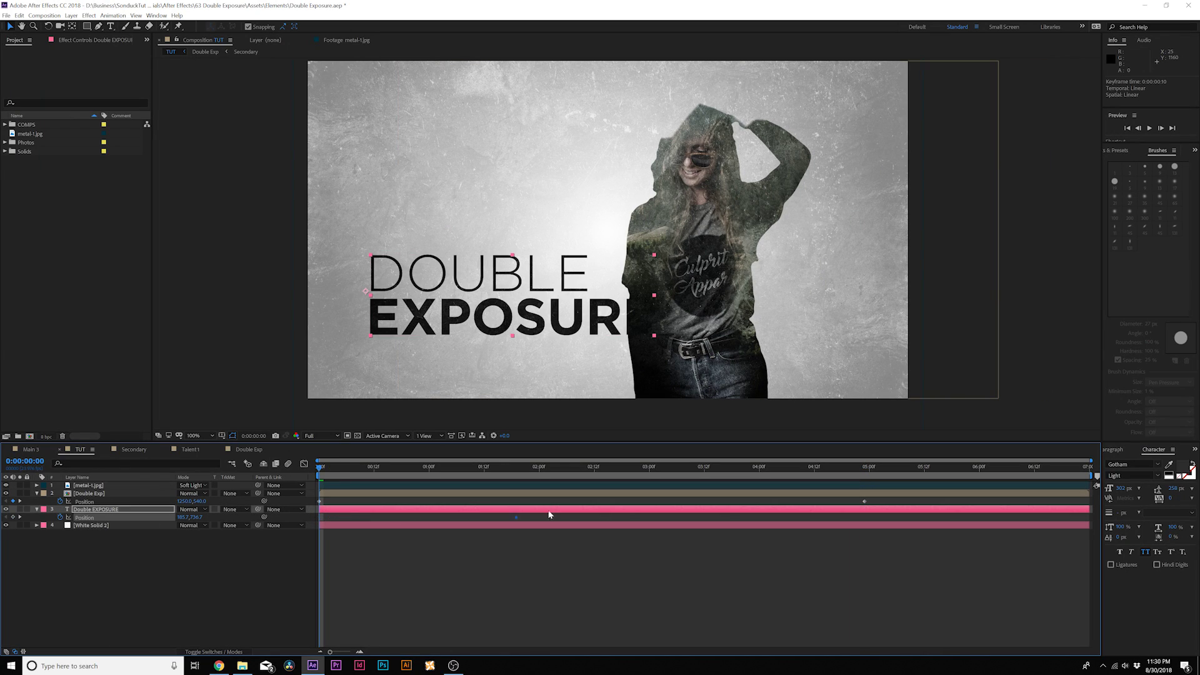
pyautogui.moveTo(865, 520); pyautogui.dragTo(865, 519)
pyautogui.moveTo(198, 518); pyautogui.dragTo(220, 571)
pyautogui.click(220, 571)
pyautogui.moveTo(320, 467); pyautogui.dragTo(378, 484)
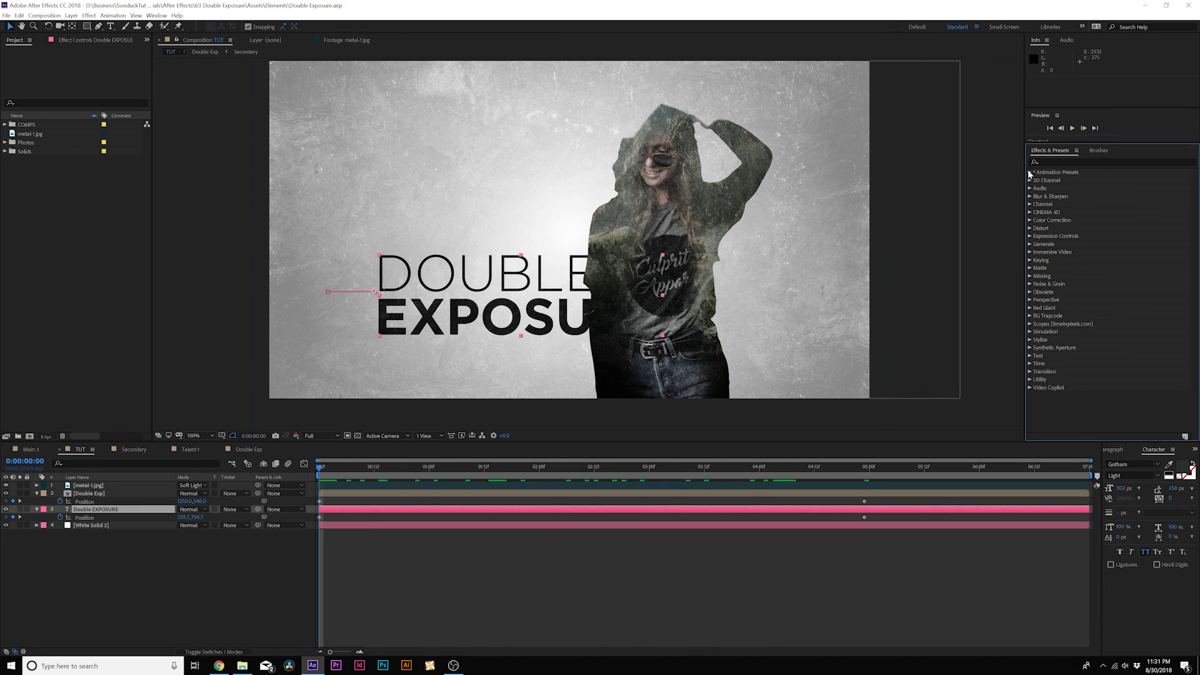
# Step: Apply the Text > Blurs > Evaporate animation preset to the DOUBLE EXPOSURE title layer
pyautogui.click(1030, 173)
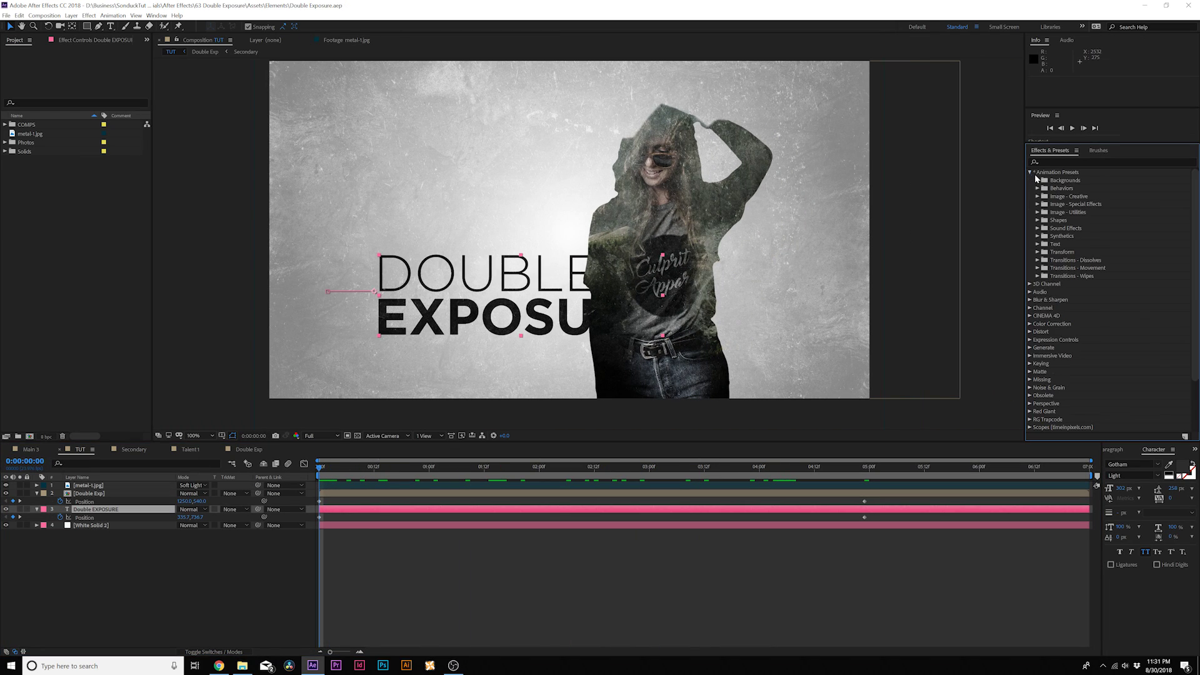
pyautogui.click(1037, 243)
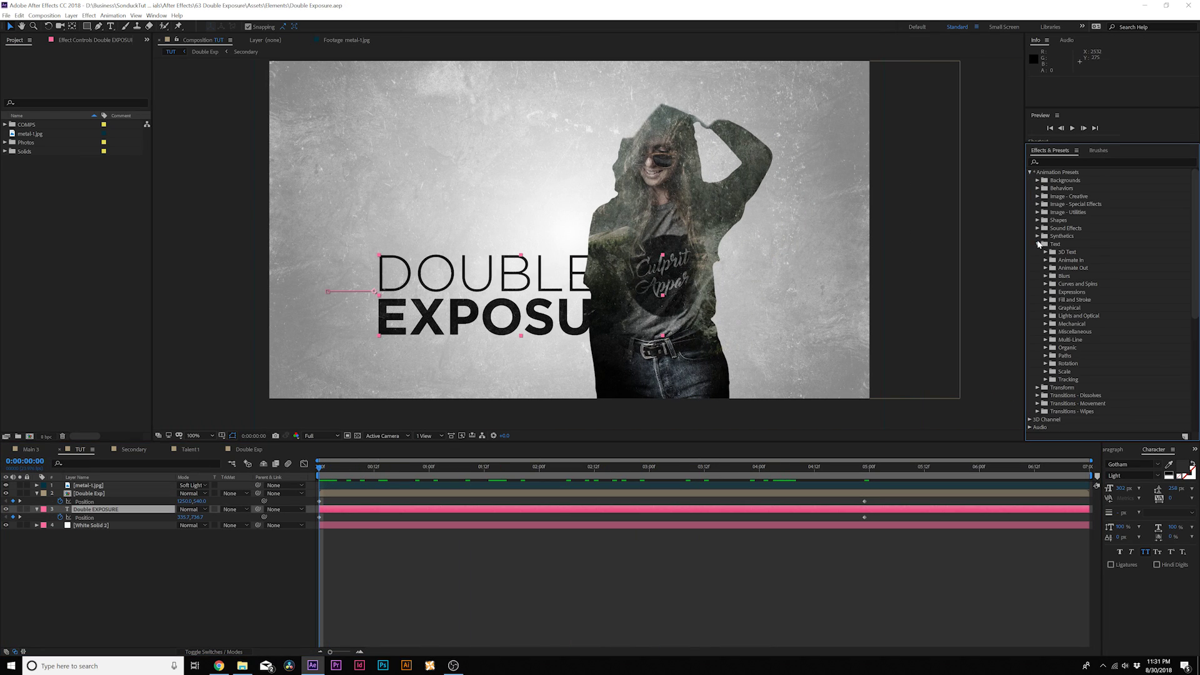
pyautogui.click(1046, 275)
pyautogui.moveTo(1076, 300); pyautogui.dragTo(120, 516)
pyautogui.moveTo(320, 468); pyautogui.dragTo(392, 468)
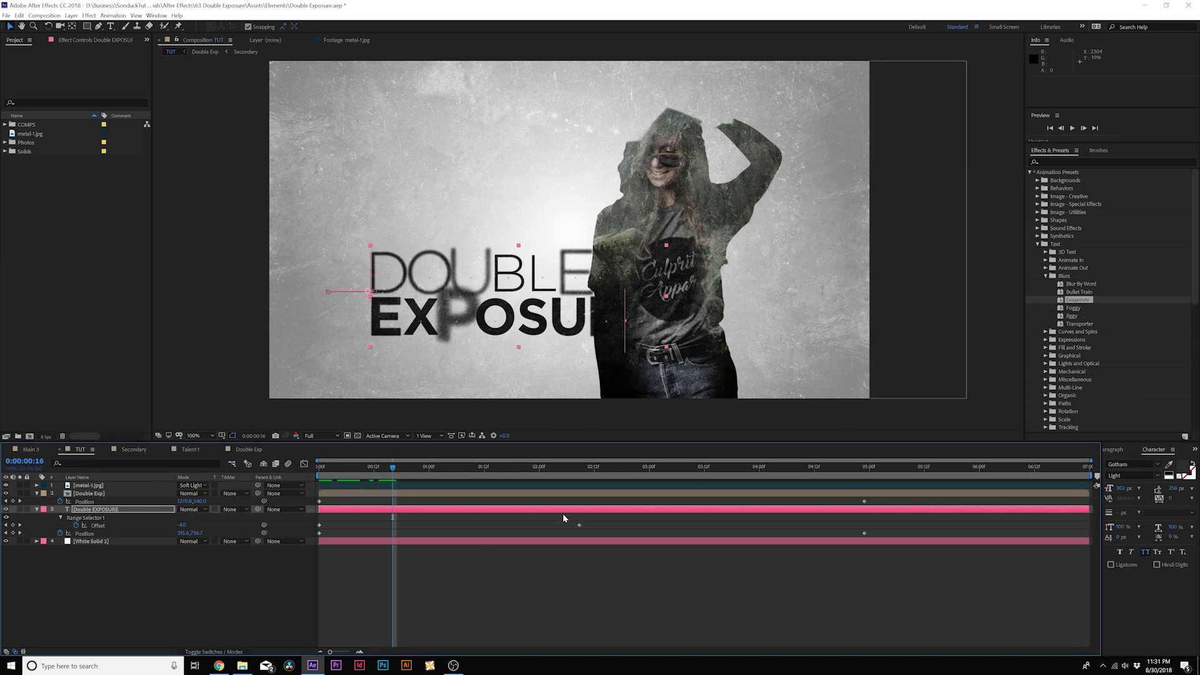
# Step: Time-reverse the two Offset keyframes so the title forms in, then preview the animation
pyautogui.moveTo(607, 533); pyautogui.dragTo(319, 528)
pyautogui.rightClick(317, 528)
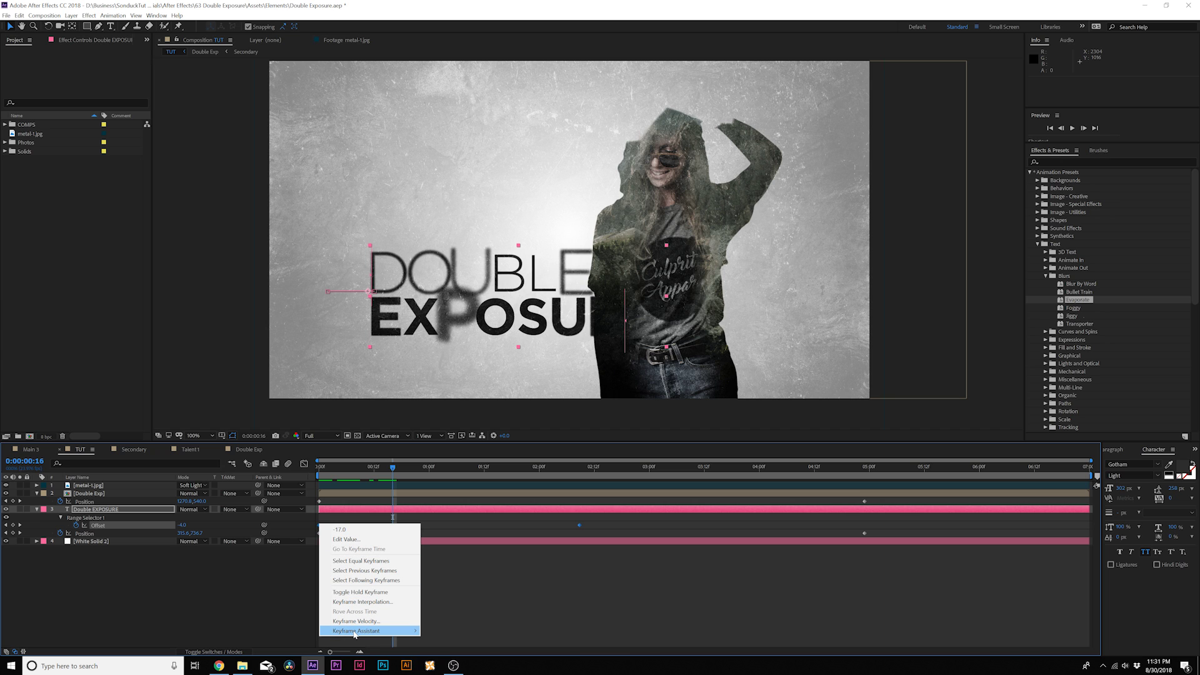
pyautogui.moveTo(360, 631)
pyautogui.click(523, 631)
pyautogui.press('space')
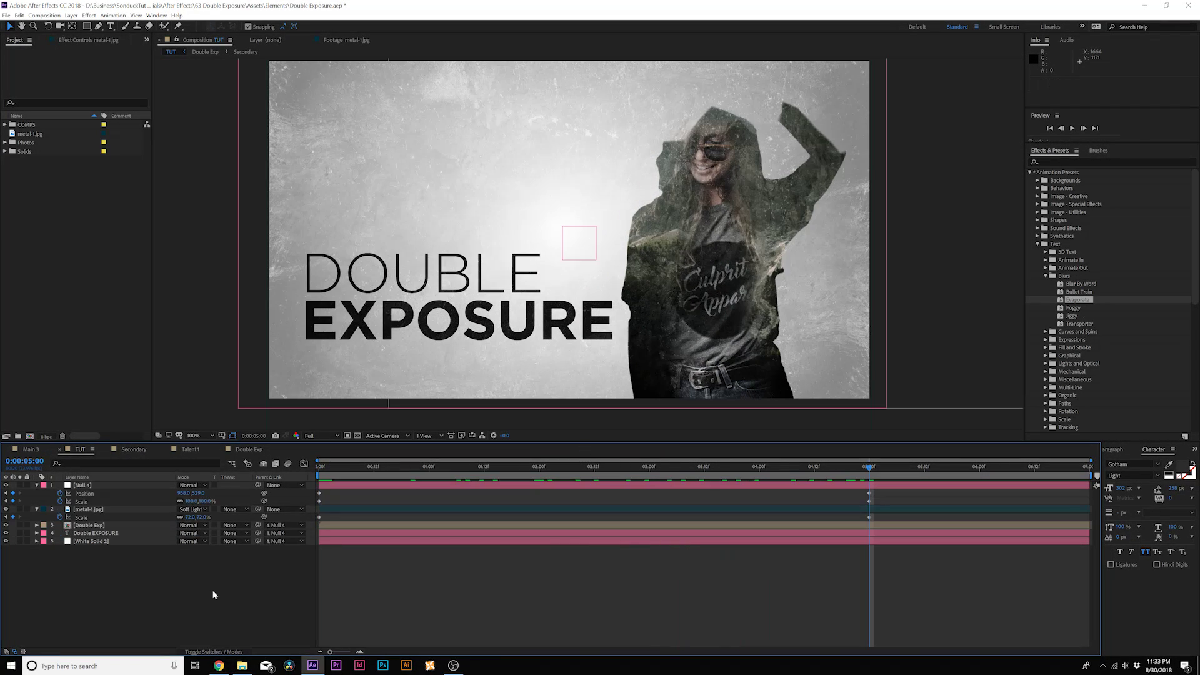
# Step: Collapse the layer properties, show the switch columns, and open the Double Exp pre-comp
pyautogui.press('u')
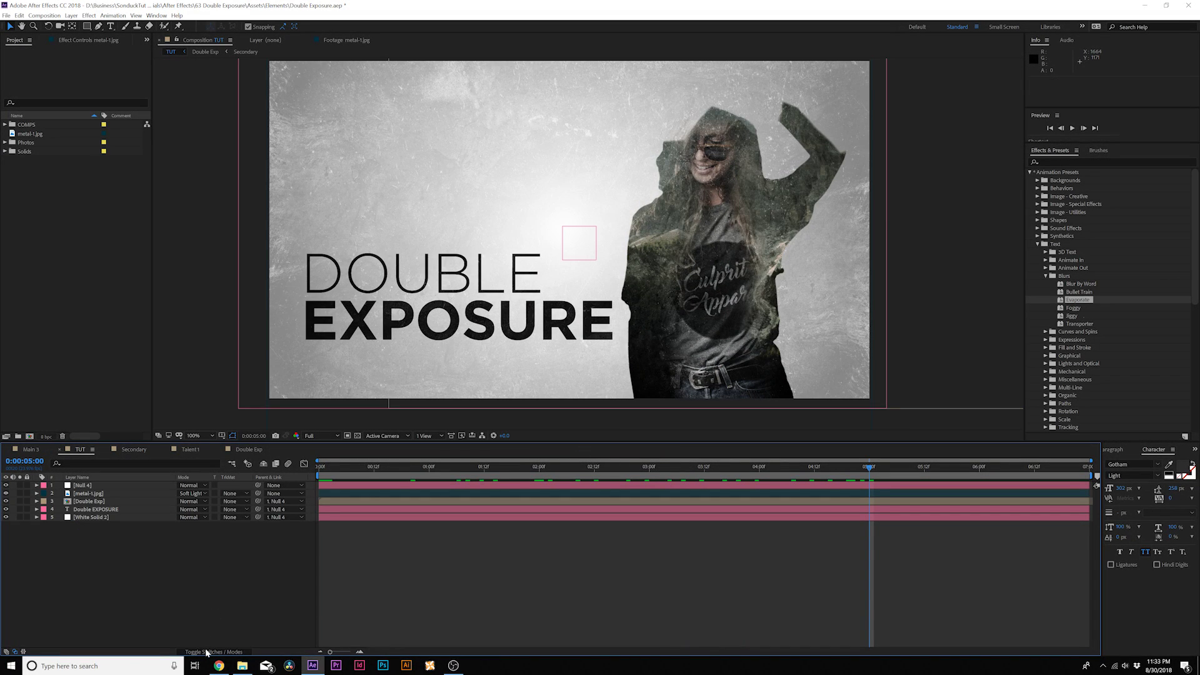
pyautogui.click(206, 652)
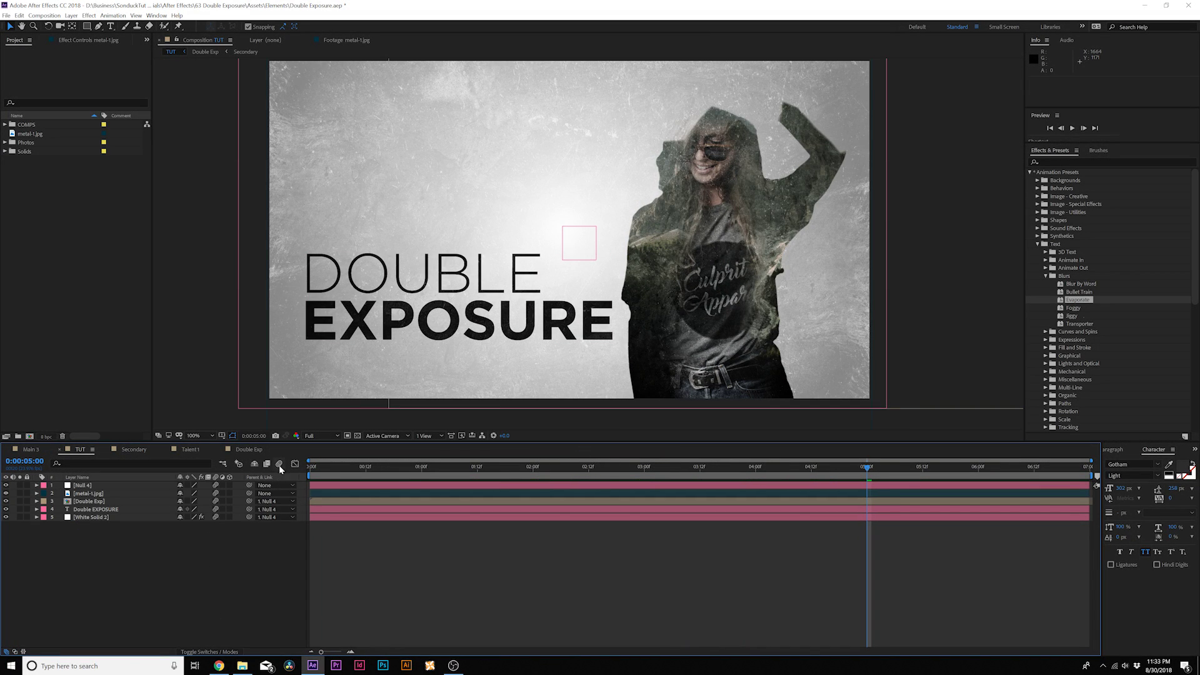
pyautogui.click(249, 449)
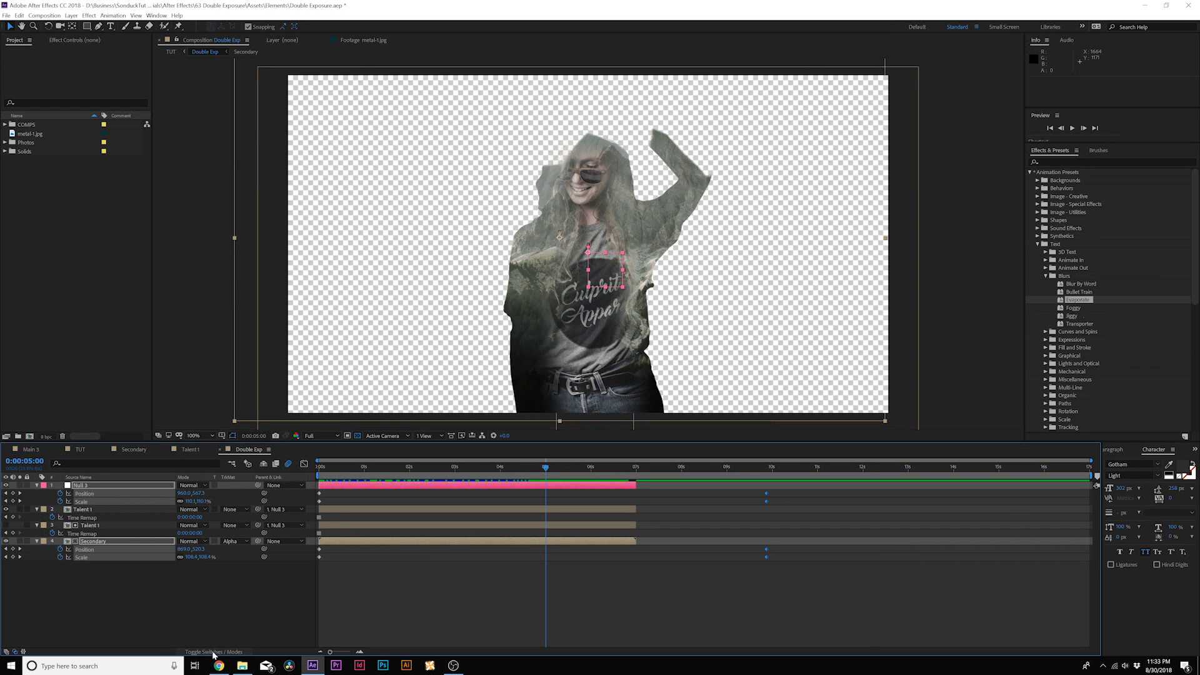